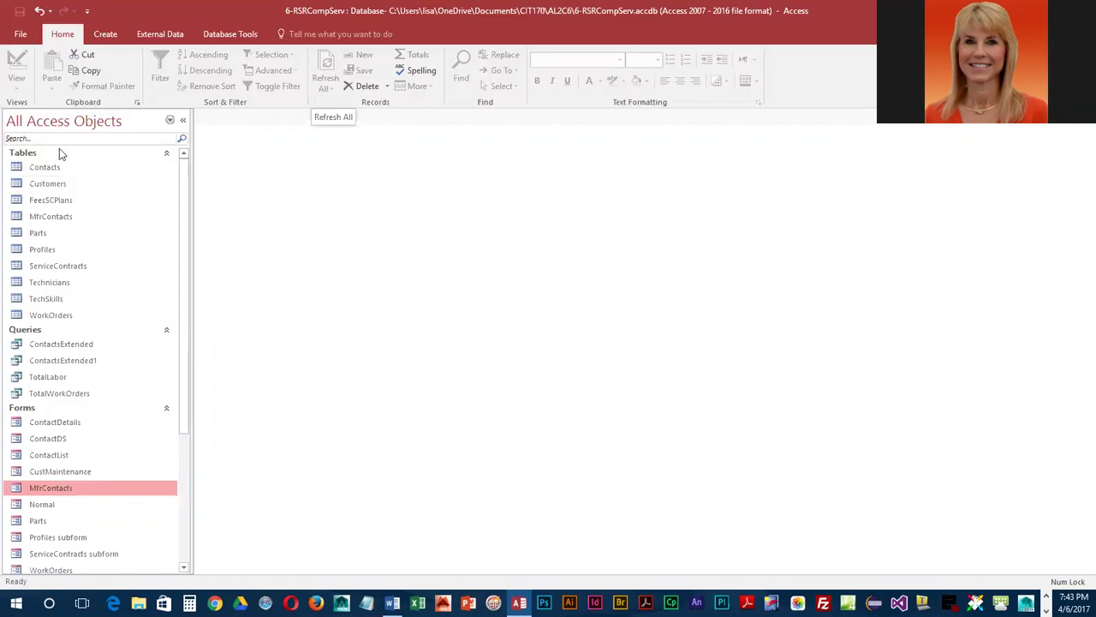
# Open the Parts table to review its repeated supplier values, and close it again.
pyautogui.doubleClick(34, 234)
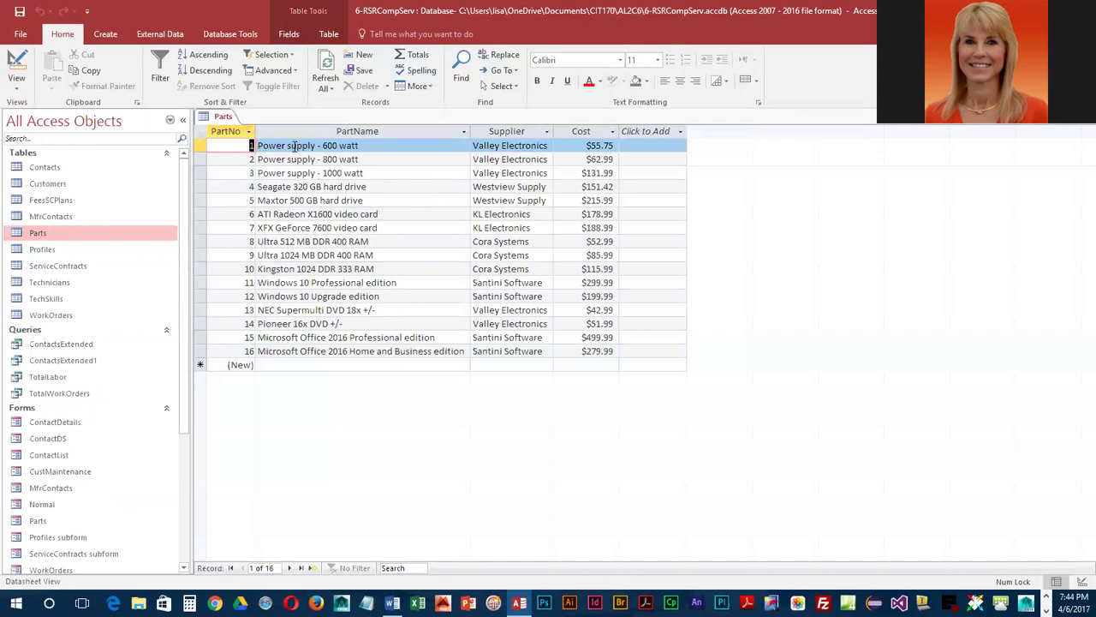
pyautogui.rightClick(218, 121)
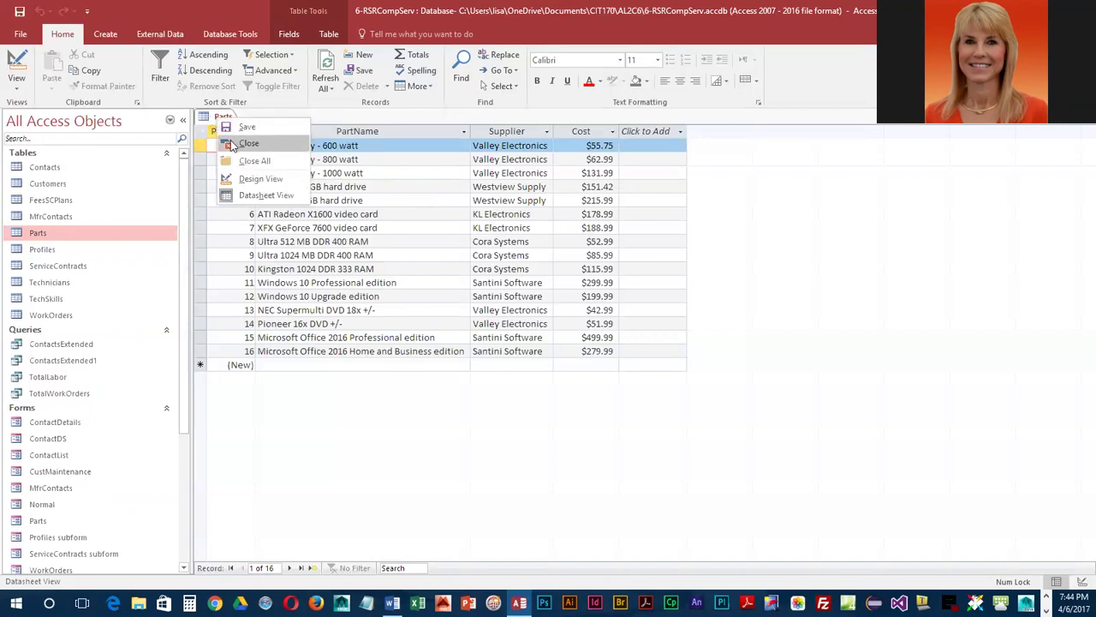
pyautogui.click(233, 144)
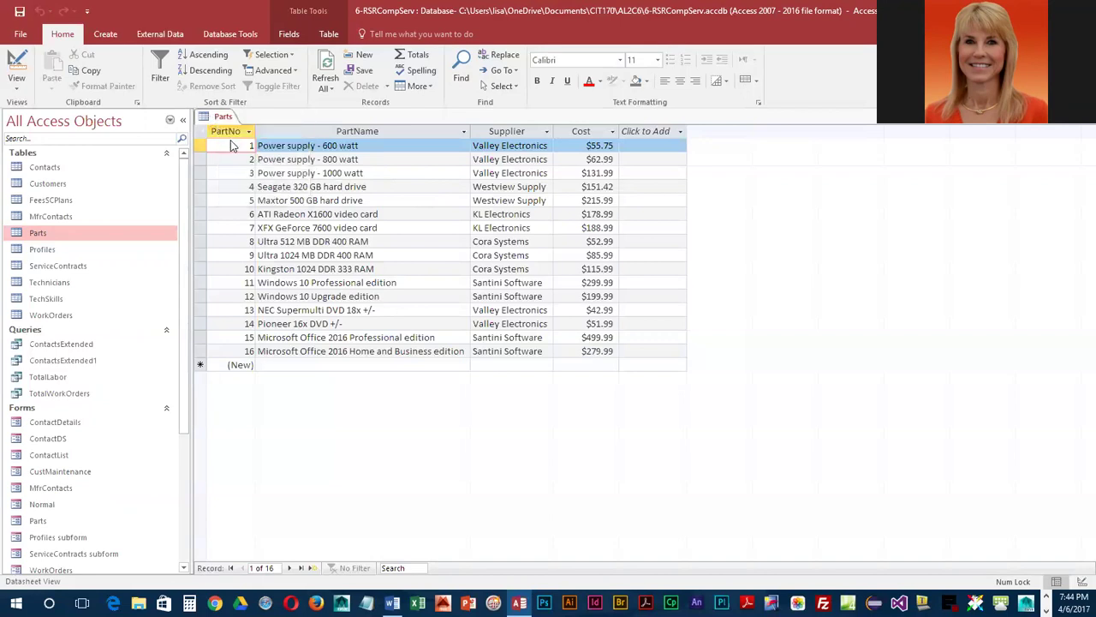
# Start the Table Analyzer Wizard on the Parts table and let the wizard decide which fields go in which tables.
pyautogui.click(229, 34)
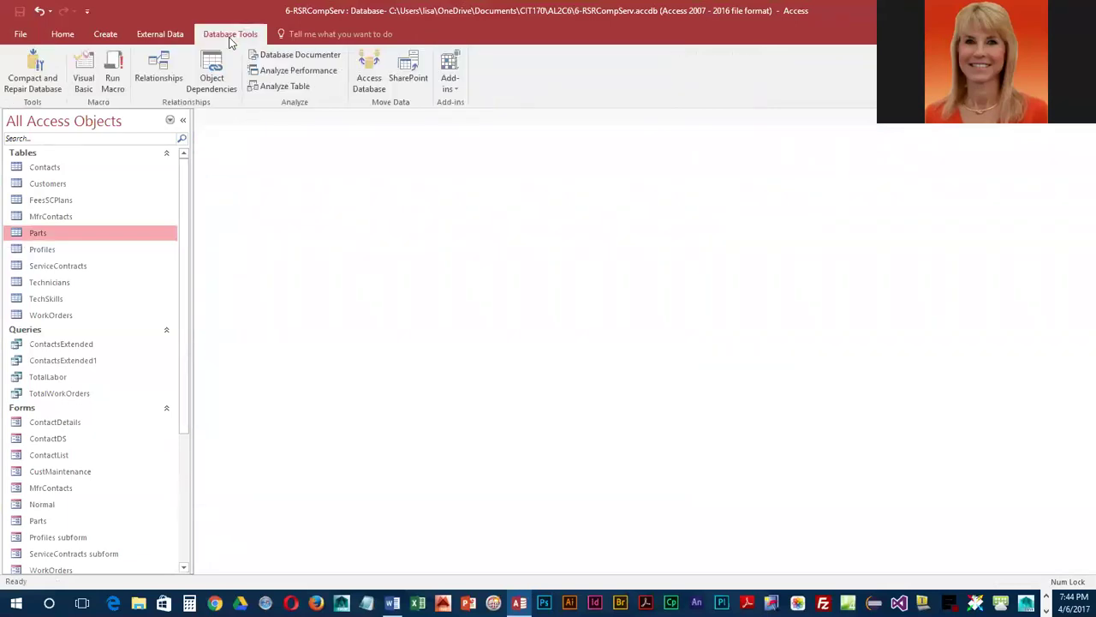
pyautogui.click(268, 89)
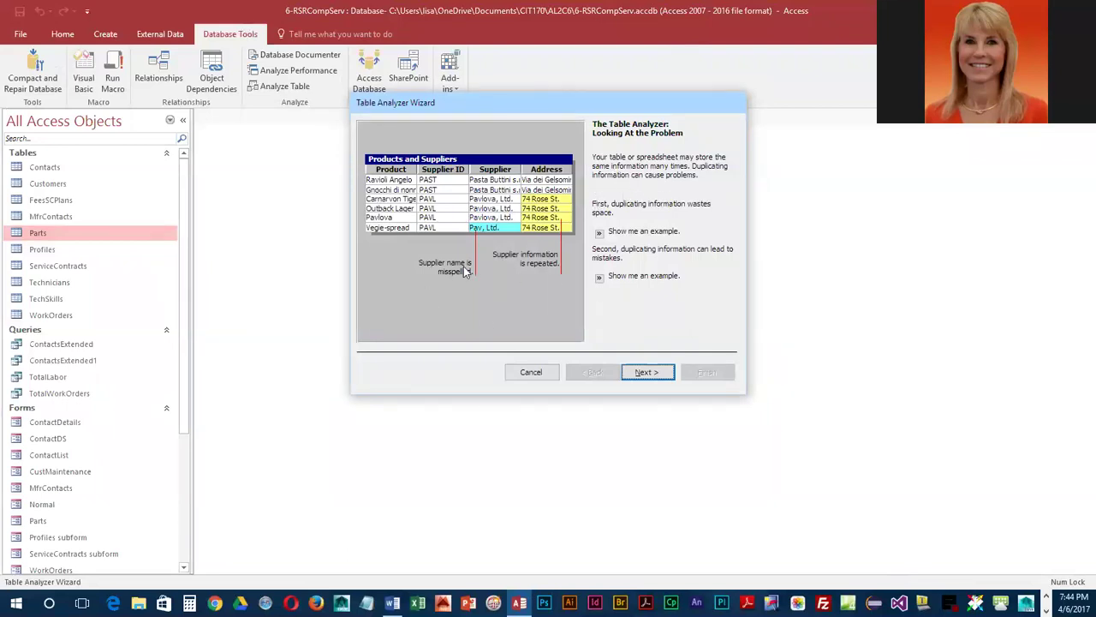
pyautogui.click(651, 374)
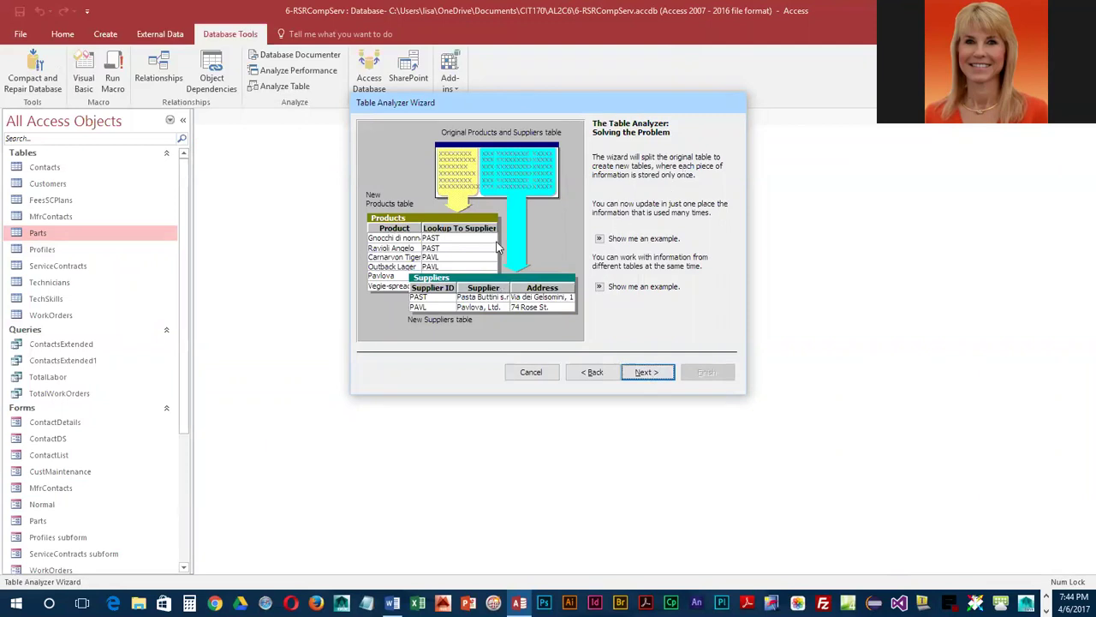
pyautogui.click(645, 373)
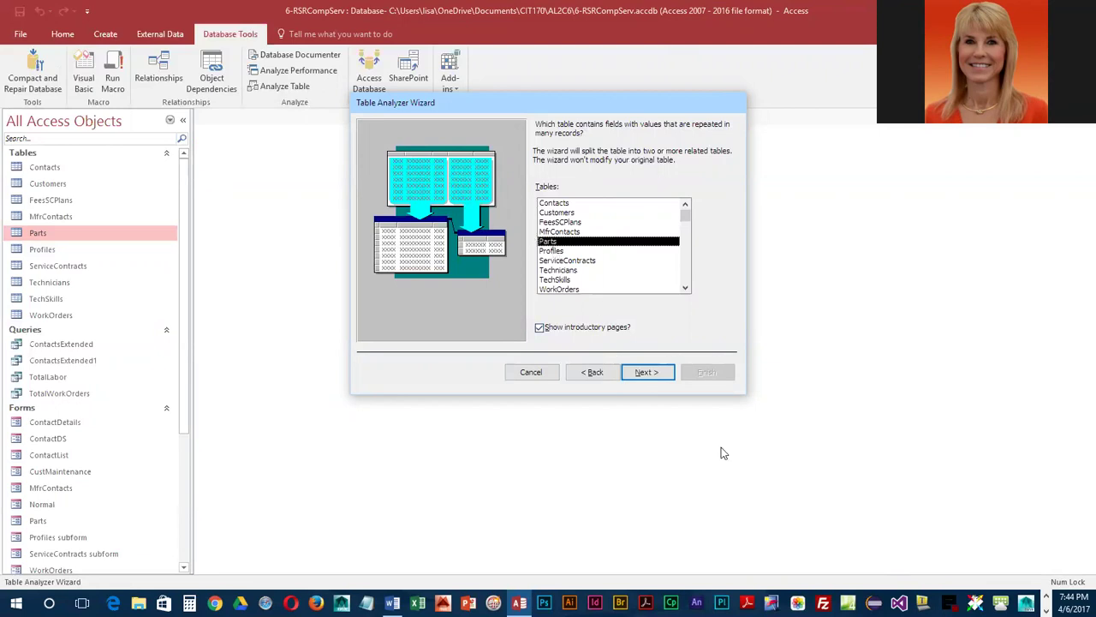
pyautogui.click(662, 378)
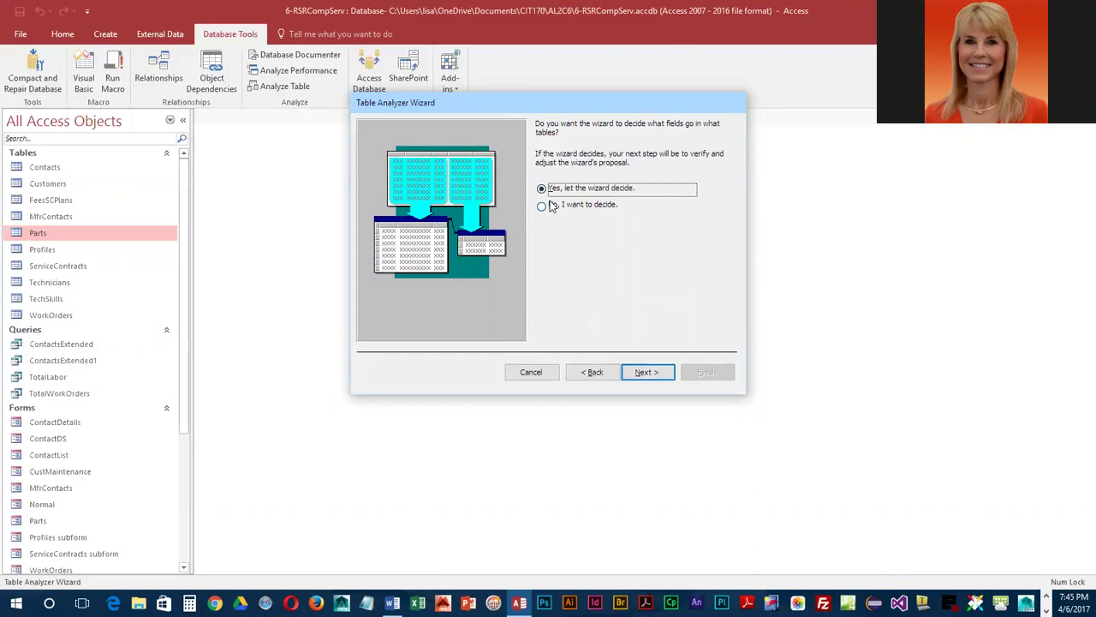
pyautogui.click(648, 373)
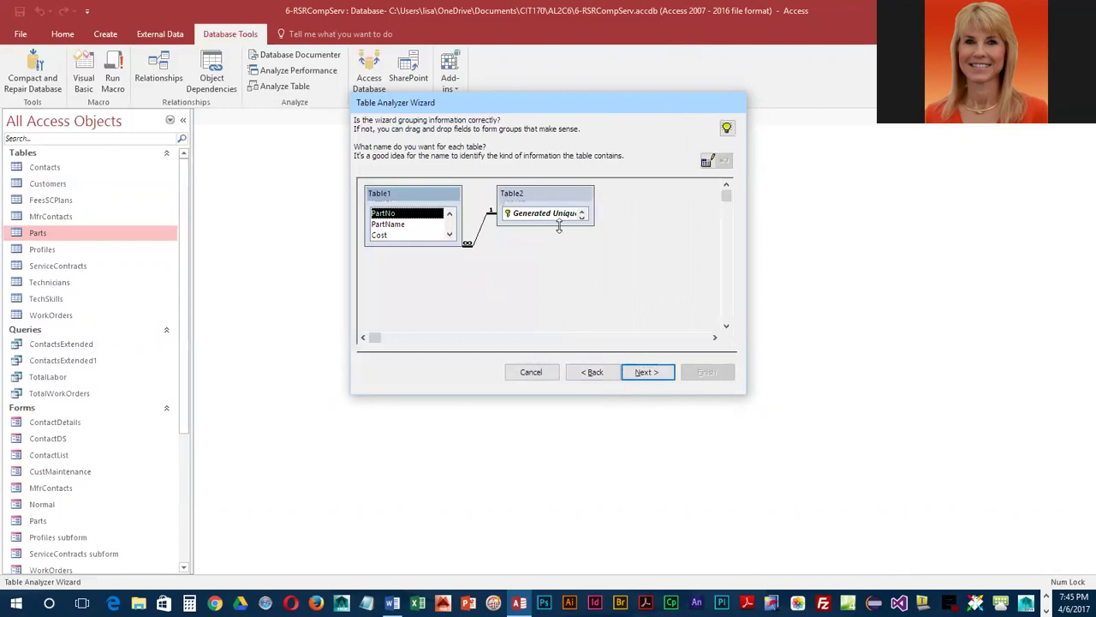
# Enlarge both proposed table boxes to show all their fields and rename Table1 as PartsAndCosts.
pyautogui.moveTo(558, 227); pyautogui.dragTo(625, 225)
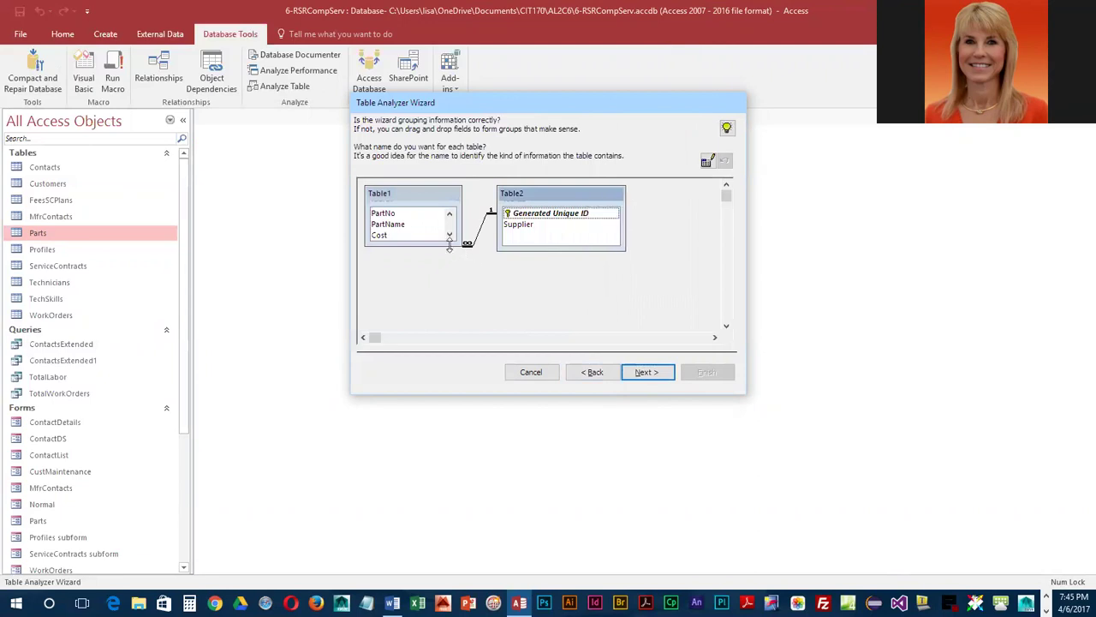
pyautogui.moveTo(449, 247); pyautogui.dragTo(449, 268)
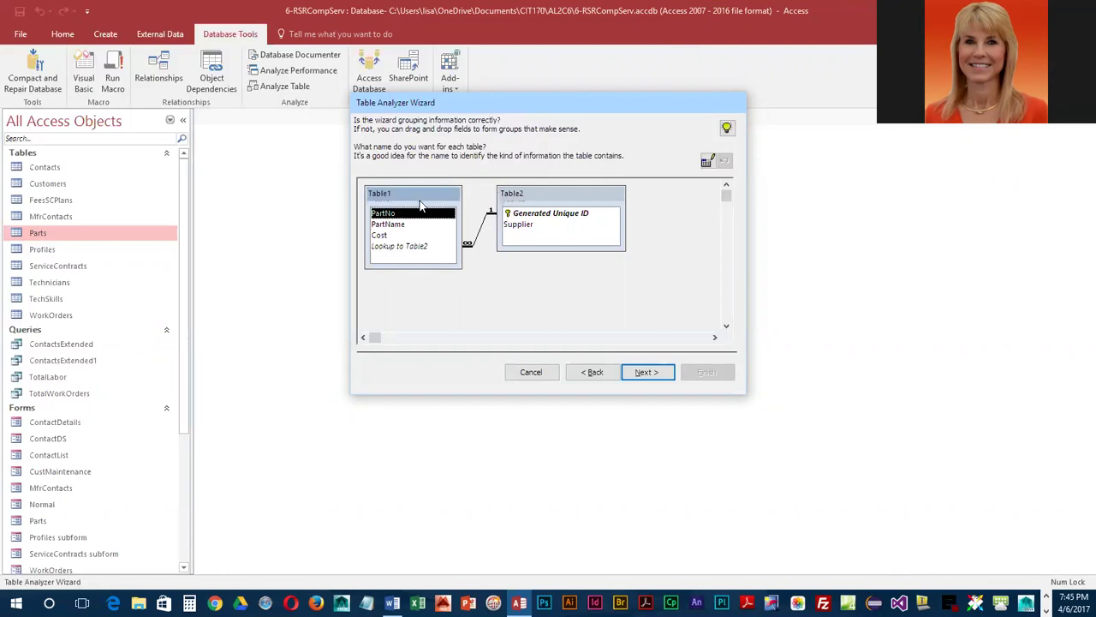
pyautogui.doubleClick(391, 192)
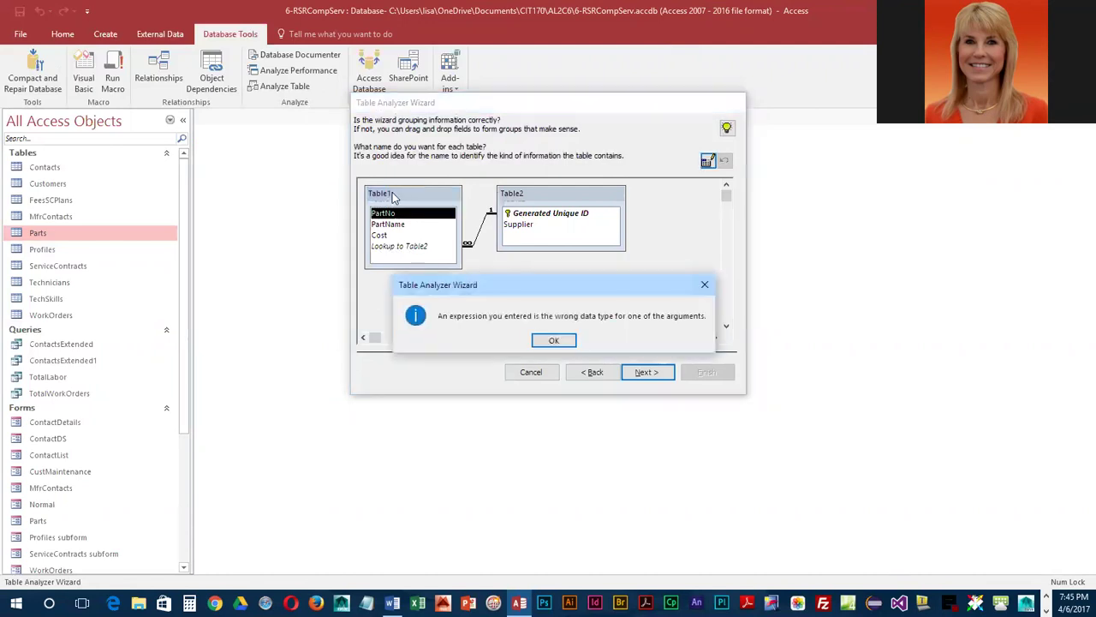
pyautogui.click(552, 340)
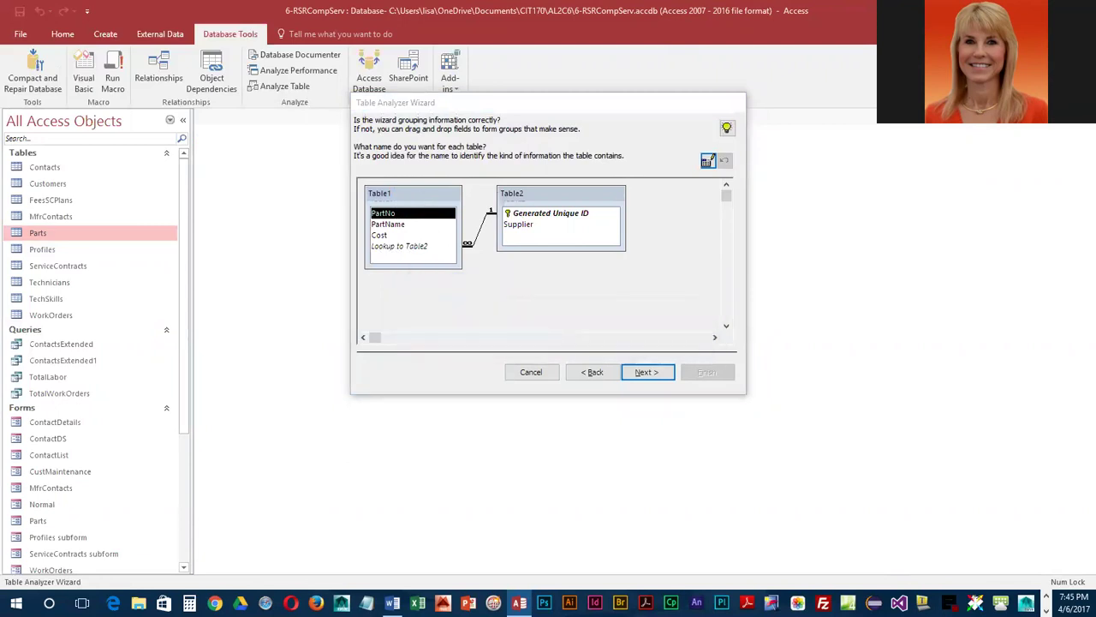
pyautogui.click(708, 160)
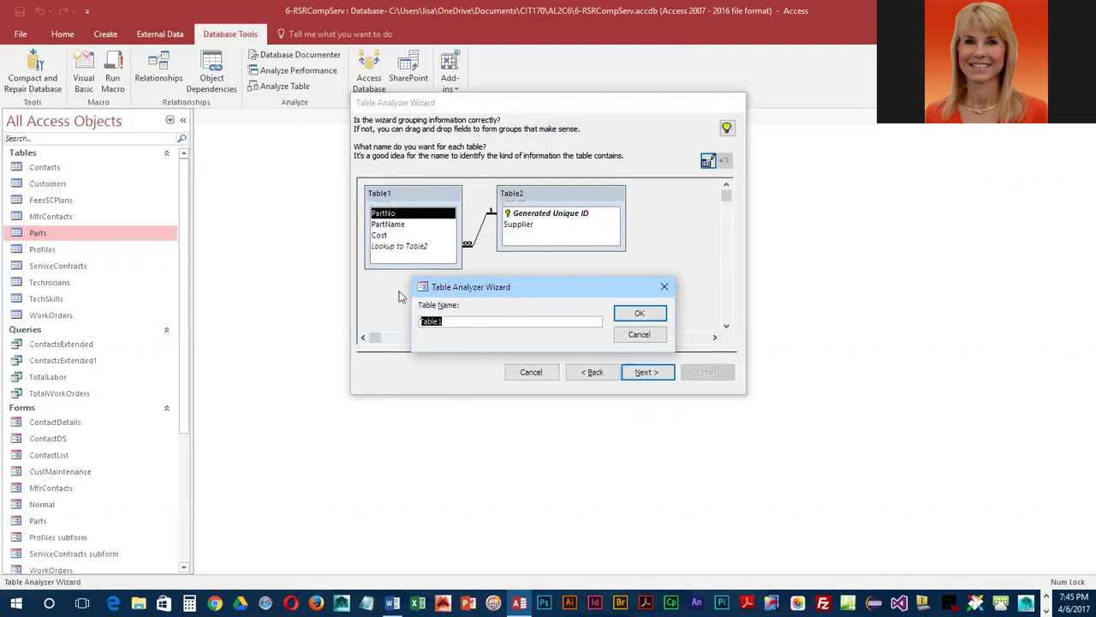
pyautogui.write('Parts AndCosts')
pyautogui.click(639, 314)
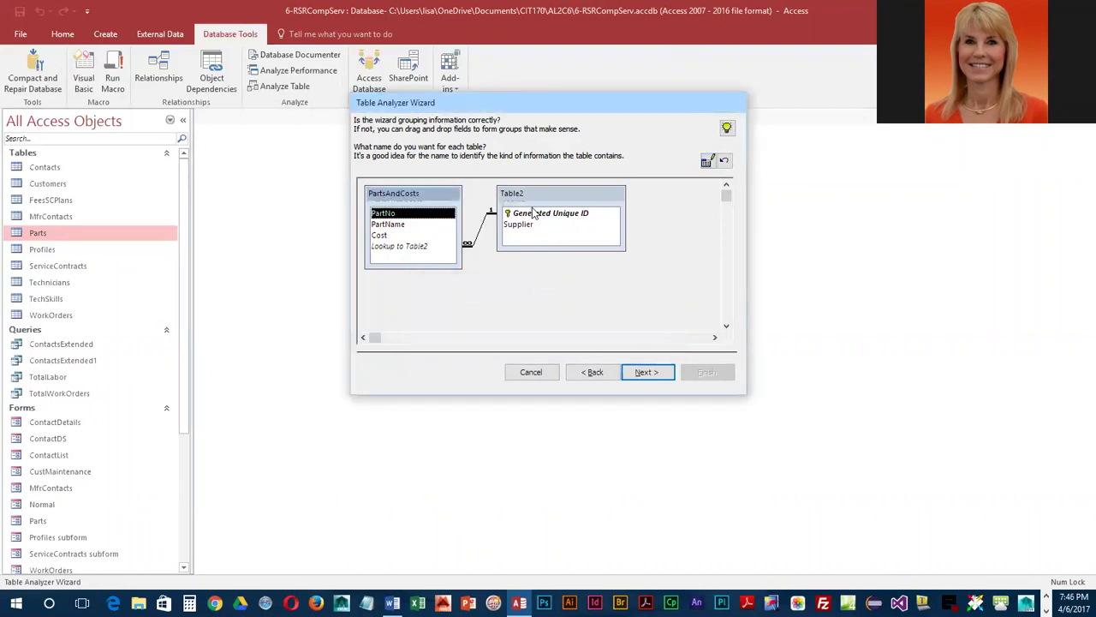
# Rename the proposed Table2 as PartsSuppliers.
pyautogui.click(533, 197)
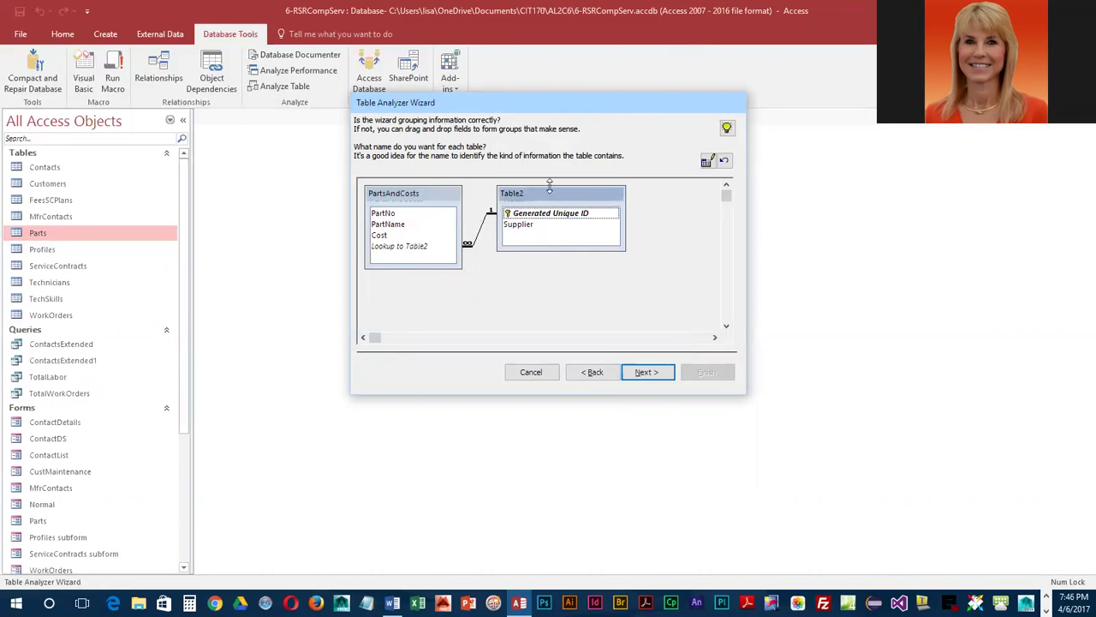
pyautogui.click(705, 163)
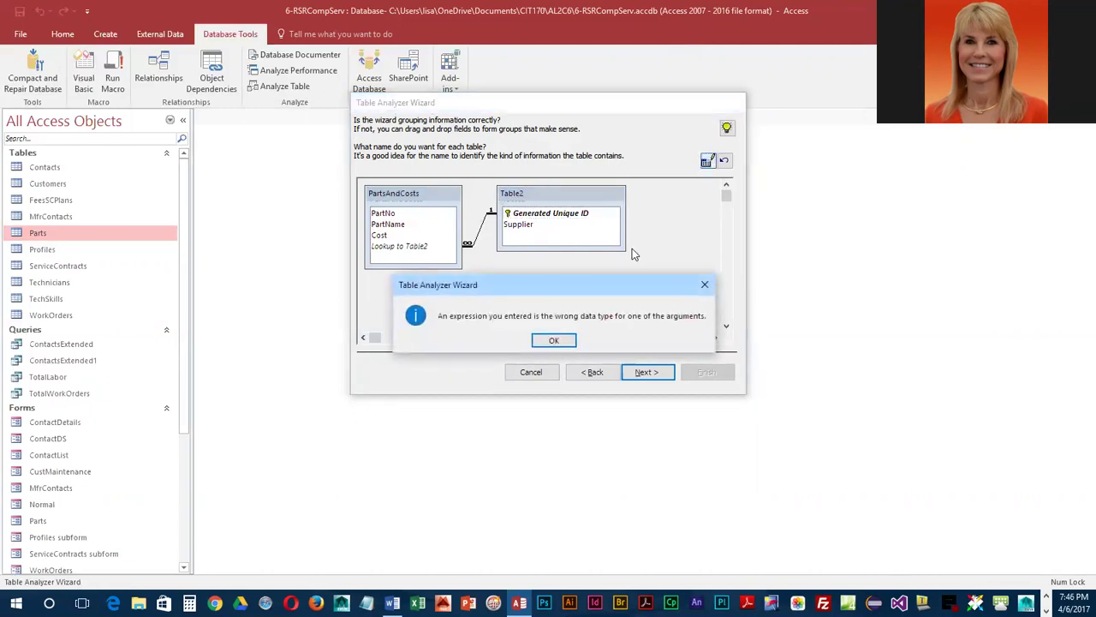
pyautogui.click(557, 337)
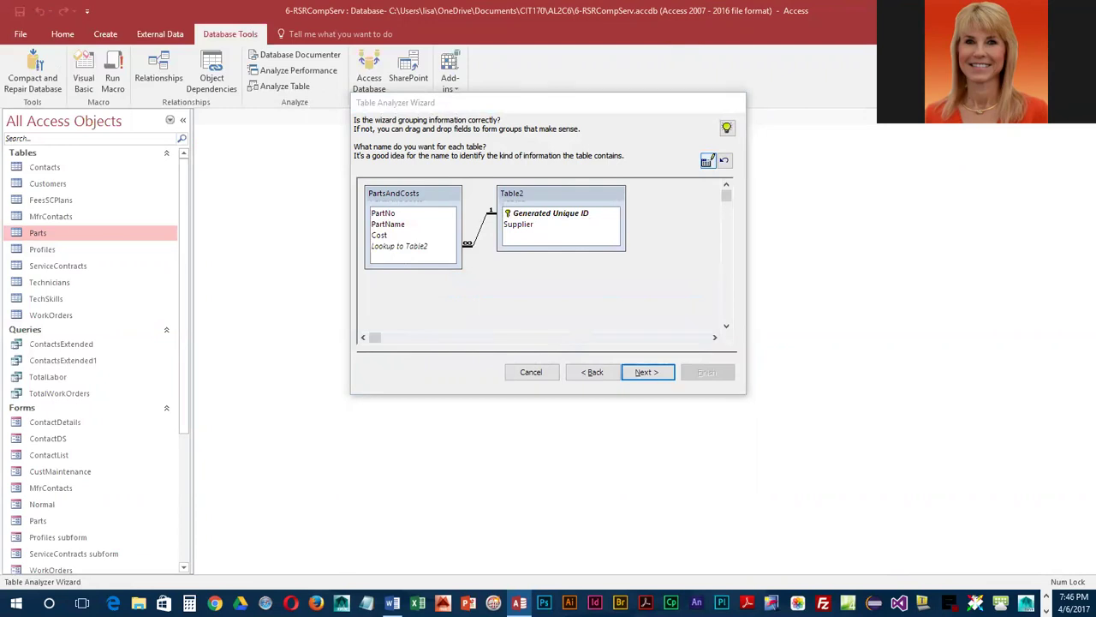
pyautogui.doubleClick(571, 214)
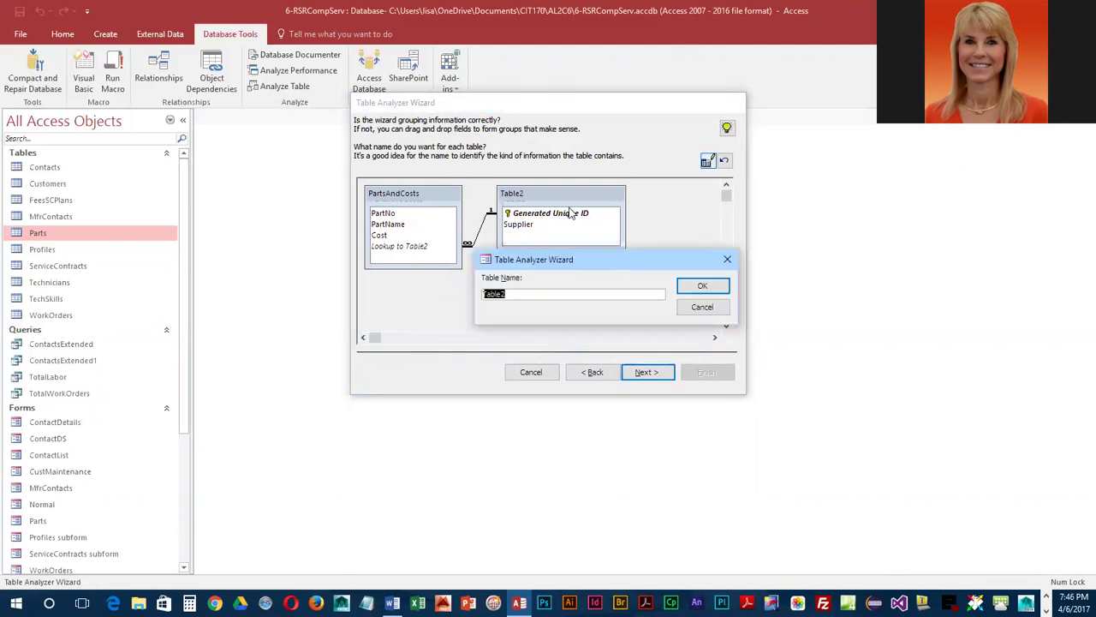
pyautogui.write('PartsSuppliers')
pyautogui.click(716, 286)
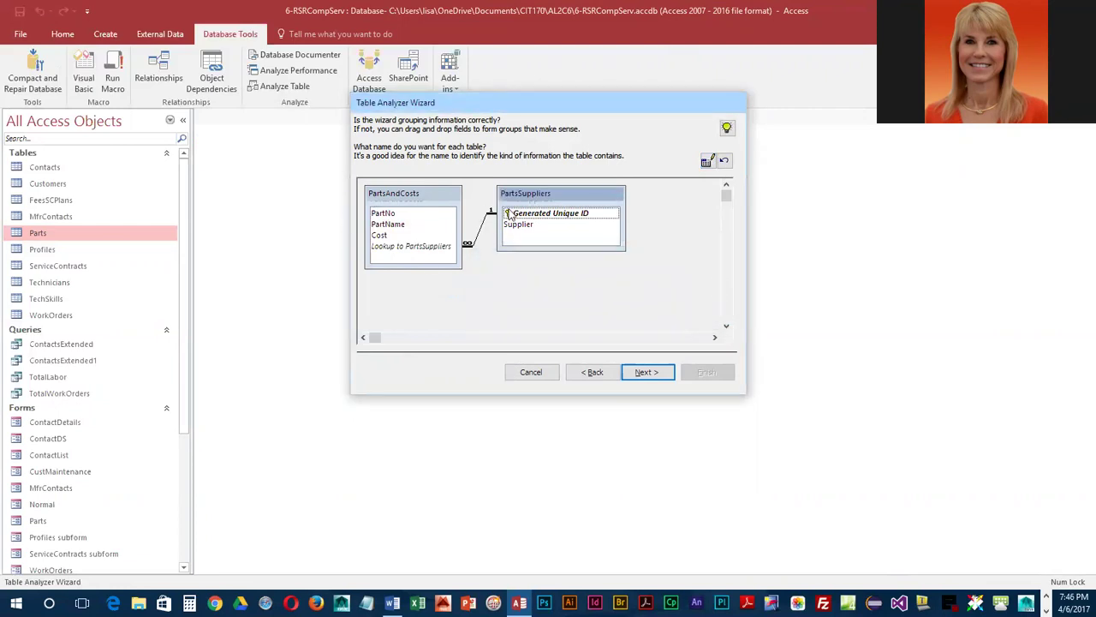
# Set PartNo as the primary key of PartsAndCosts and finish the wizard with the option to create the query.
pyautogui.click(656, 371)
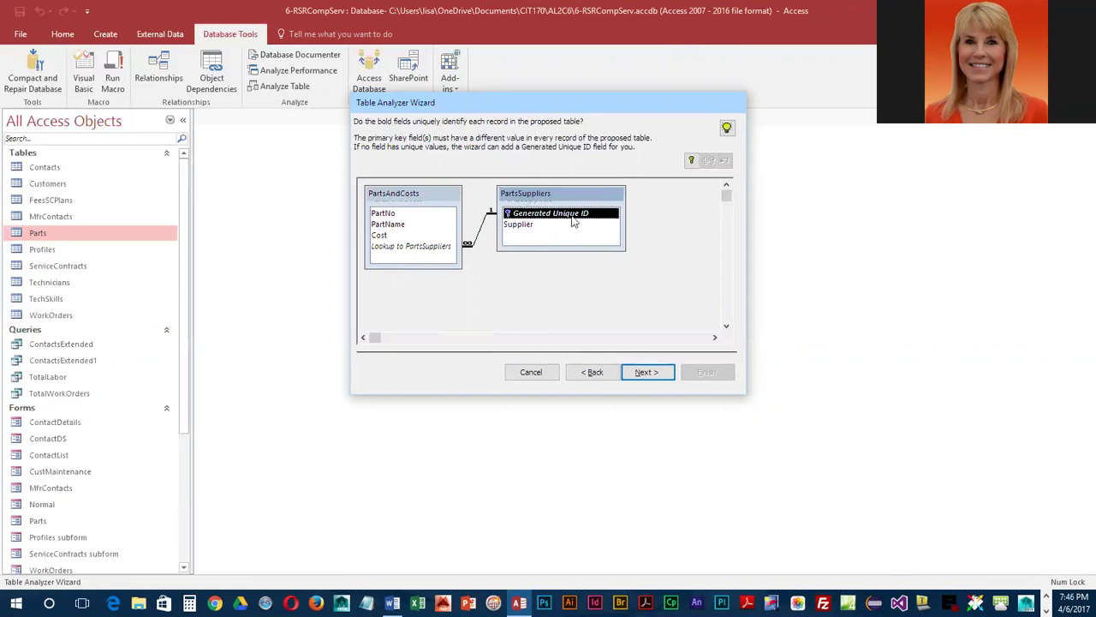
pyautogui.click(388, 214)
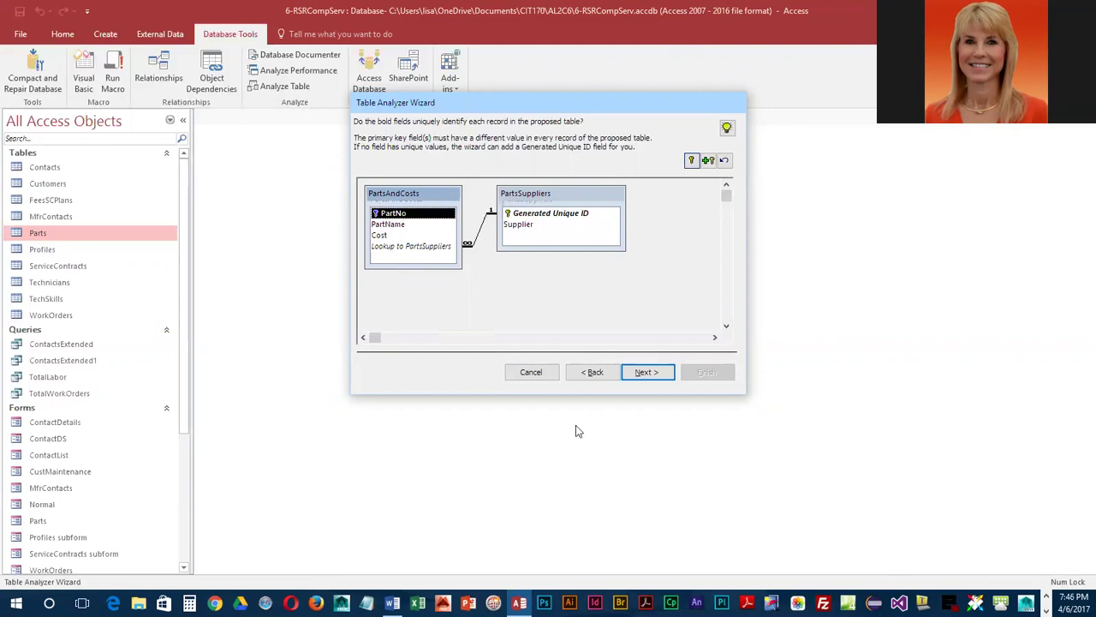
pyautogui.click(644, 371)
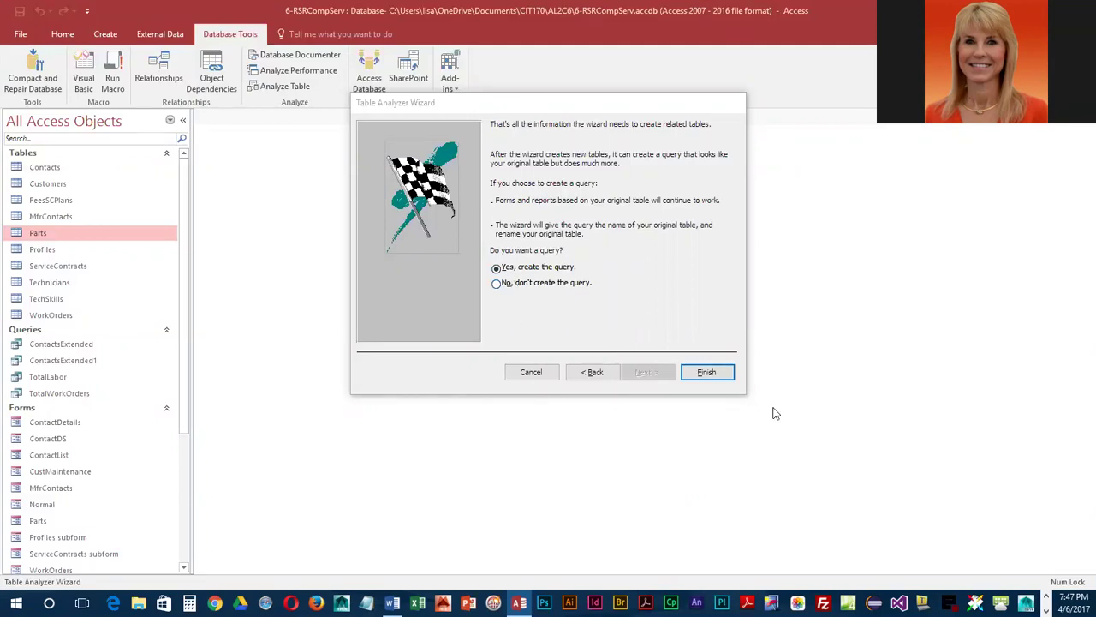
pyautogui.click(694, 370)
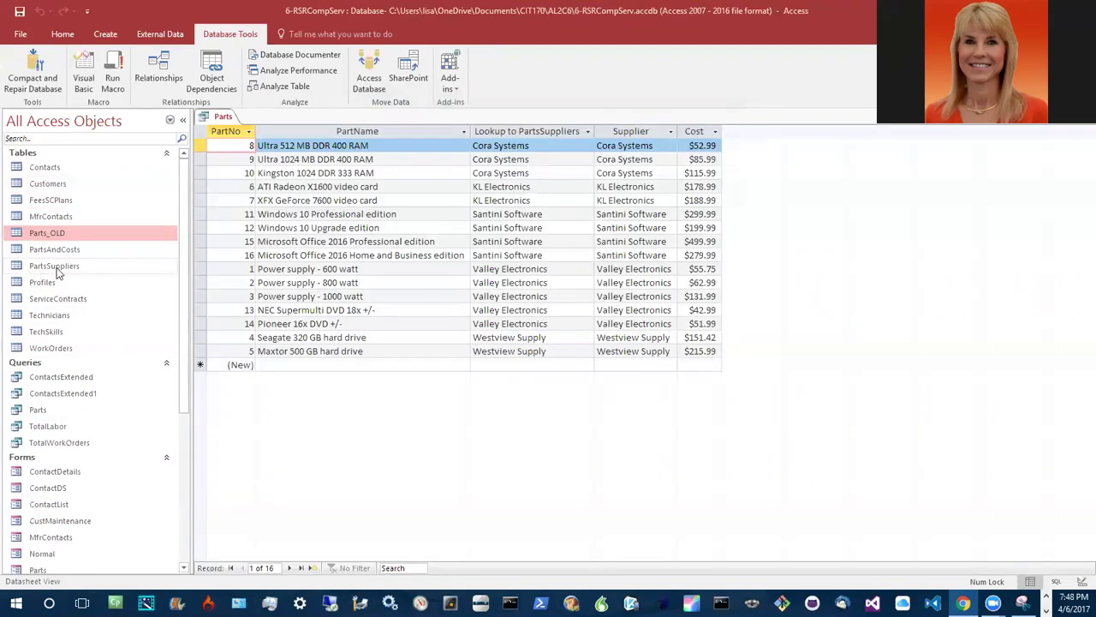
# Open the PartsAndCosts and PartsSuppliers tables and fit the Supplier and ID columns of PartsSuppliers to their contents.
pyautogui.doubleClick(66, 251)
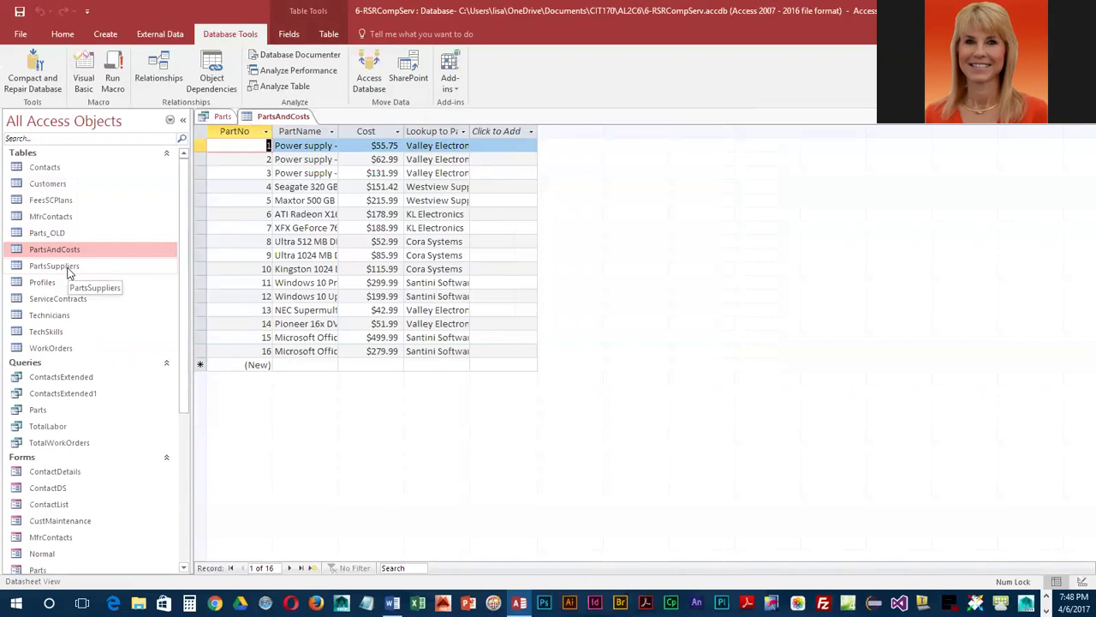
pyautogui.doubleClick(69, 268)
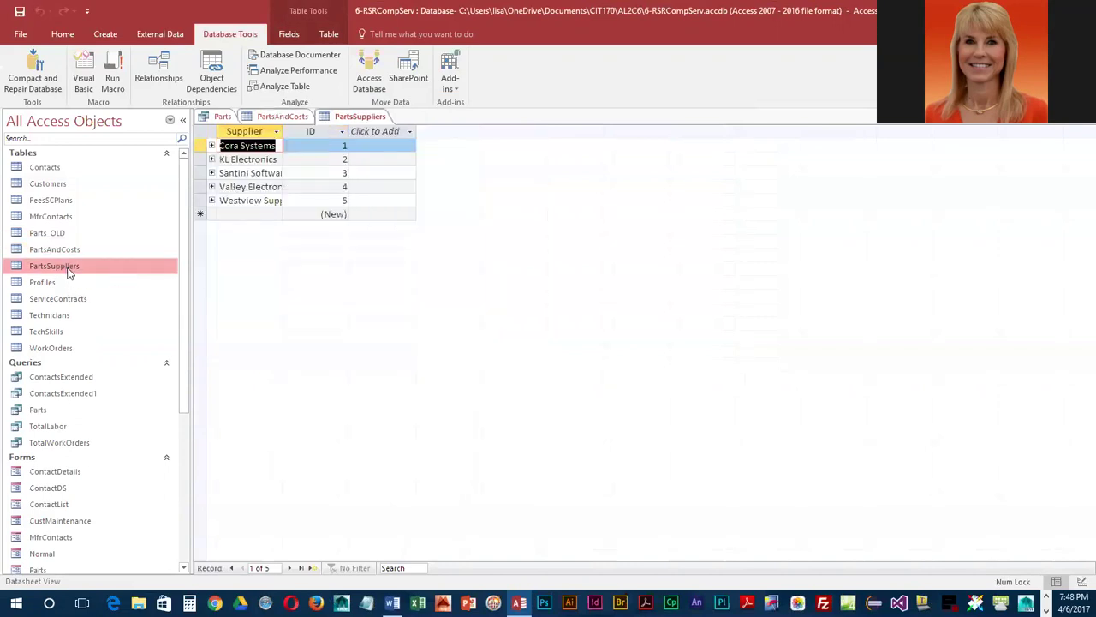
pyautogui.doubleClick(282, 131)
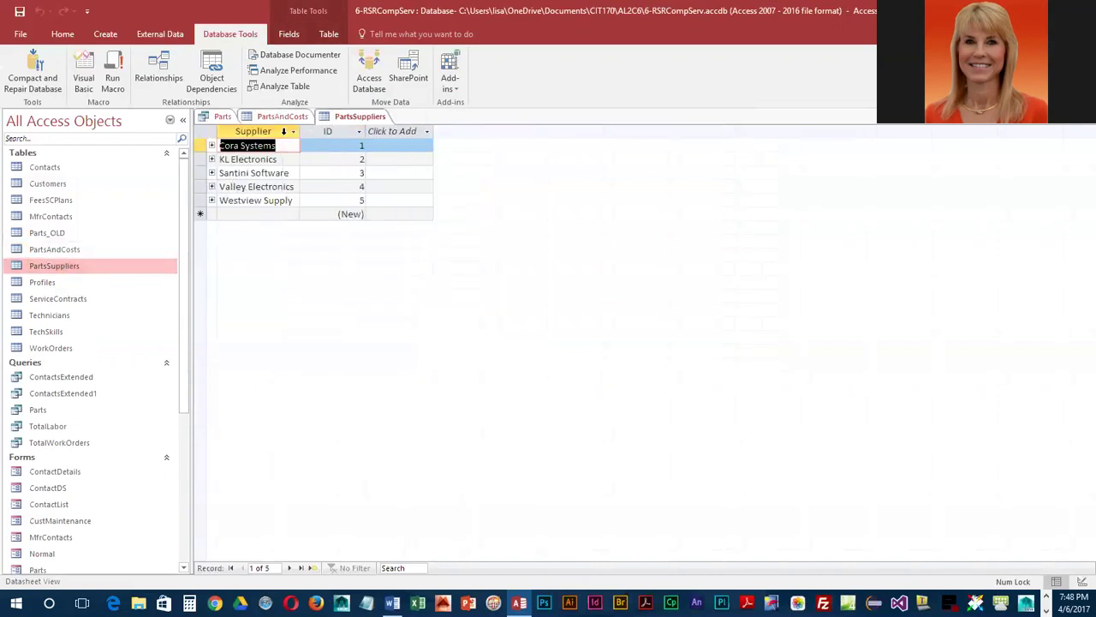
pyautogui.click(363, 134)
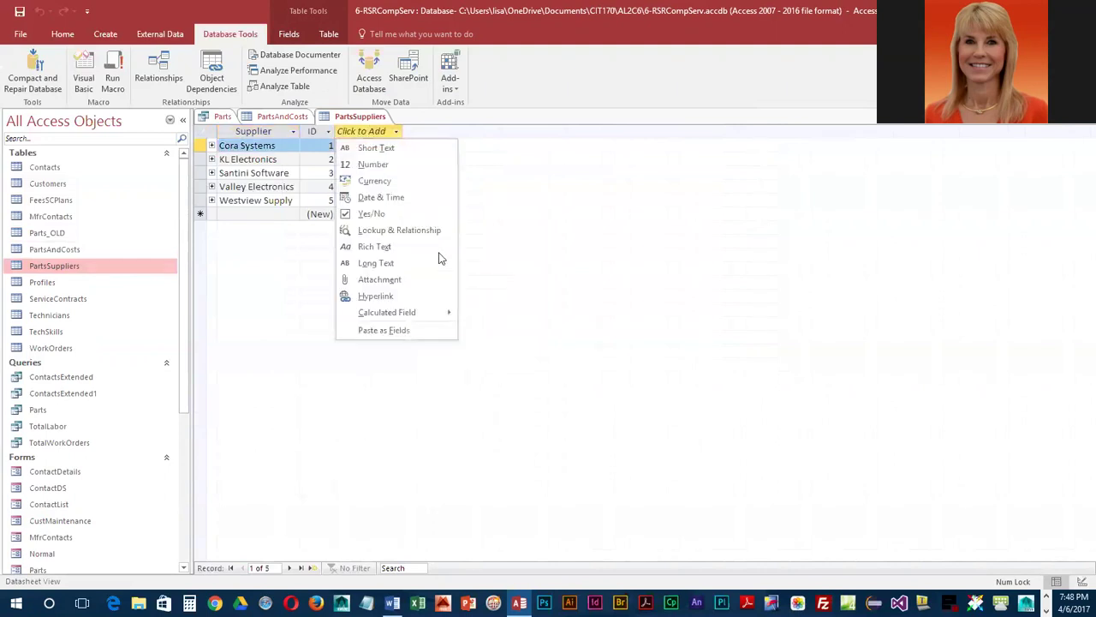
# In PartsAndCosts, fit the Lookup to PartsSuppliers column to its contents and examine the supplier choices for the first record.
pyautogui.click(282, 116)
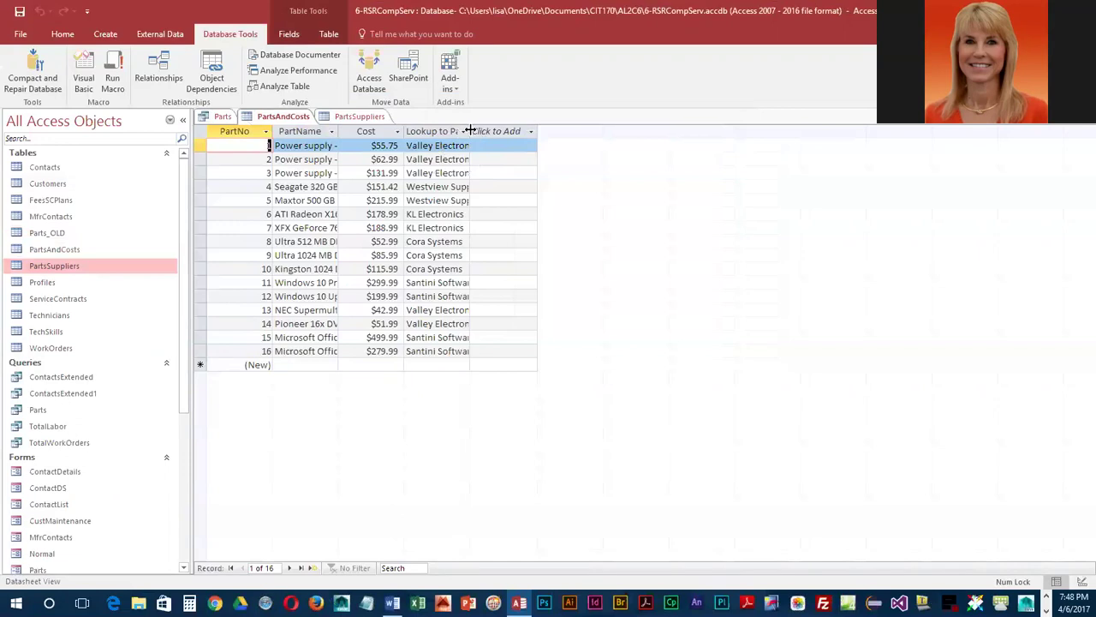
pyautogui.doubleClick(470, 130)
pyautogui.click(521, 147)
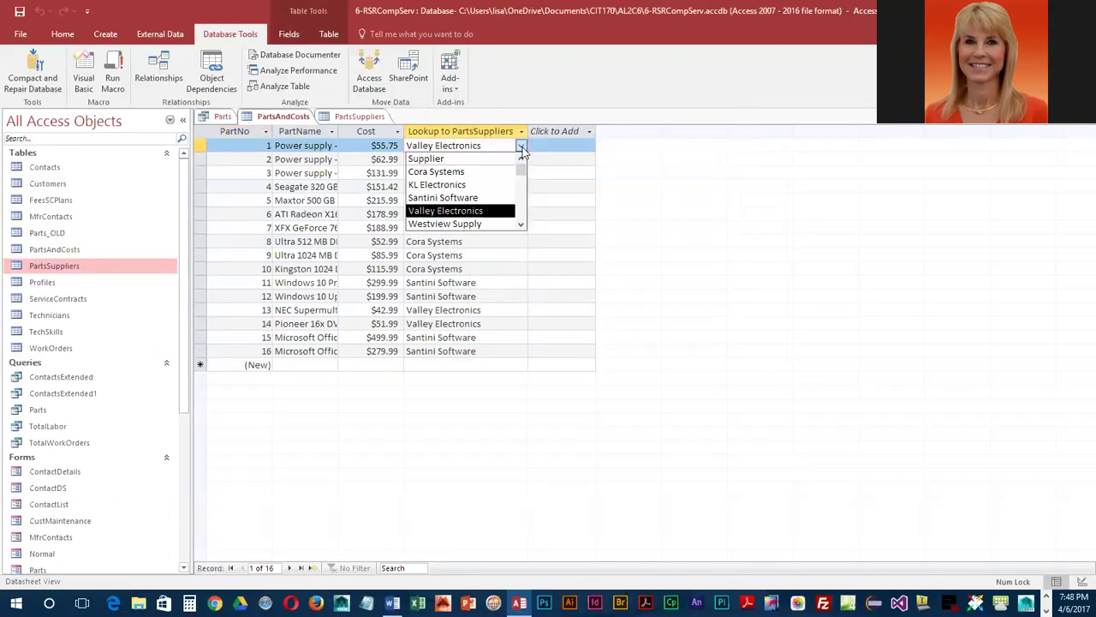
pyautogui.click(521, 149)
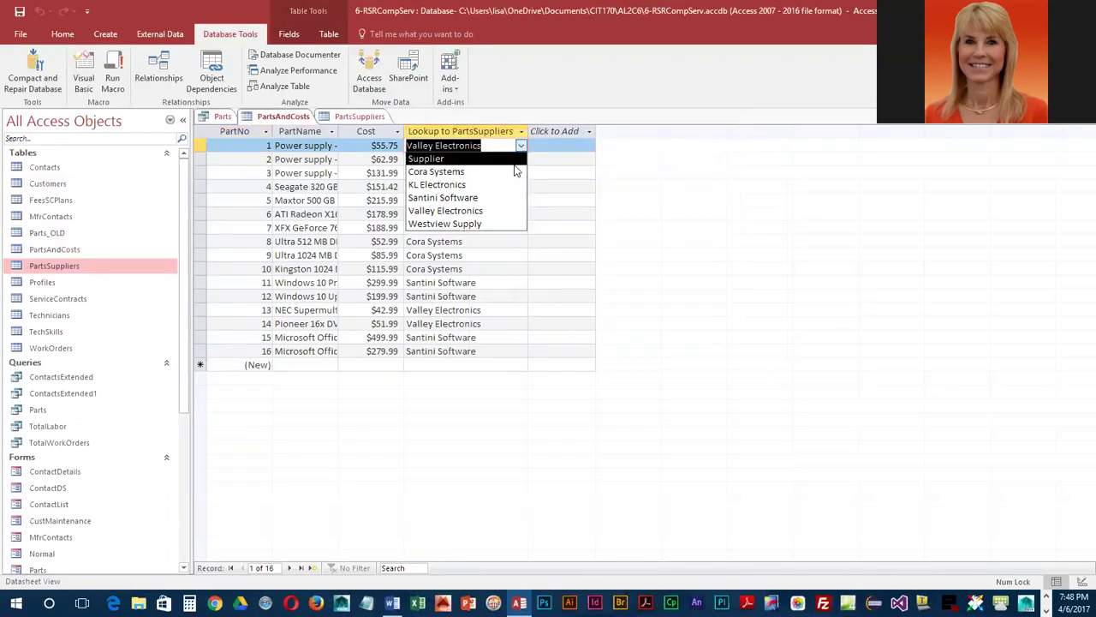
pyautogui.click(486, 146)
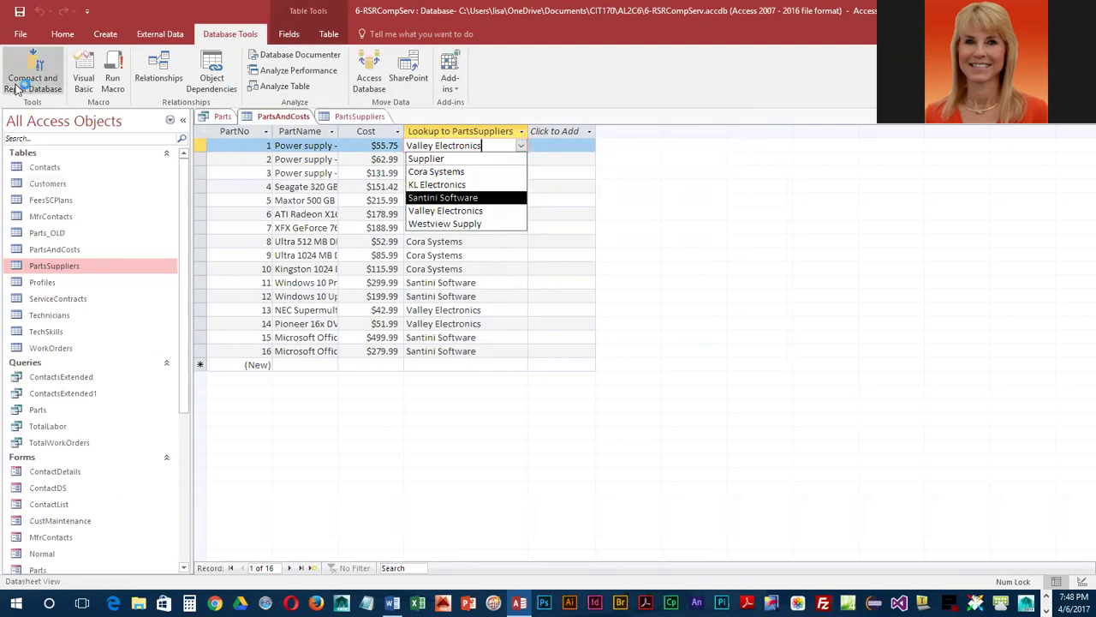
# Show the PartsAndCosts table in Design view as read-only.
pyautogui.click(62, 35)
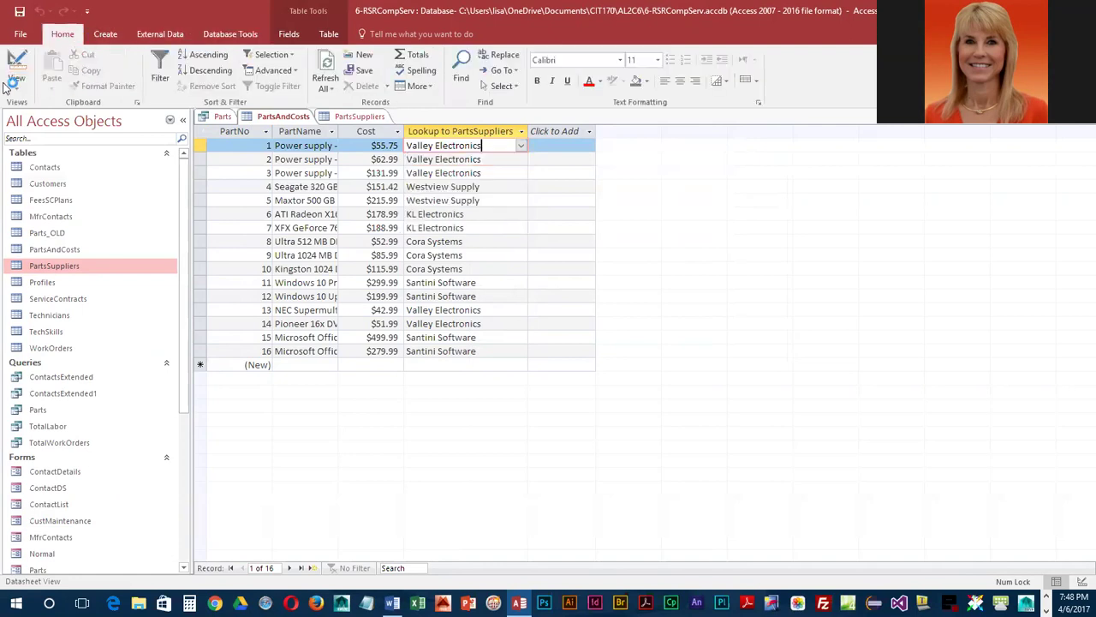
pyautogui.click(17, 64)
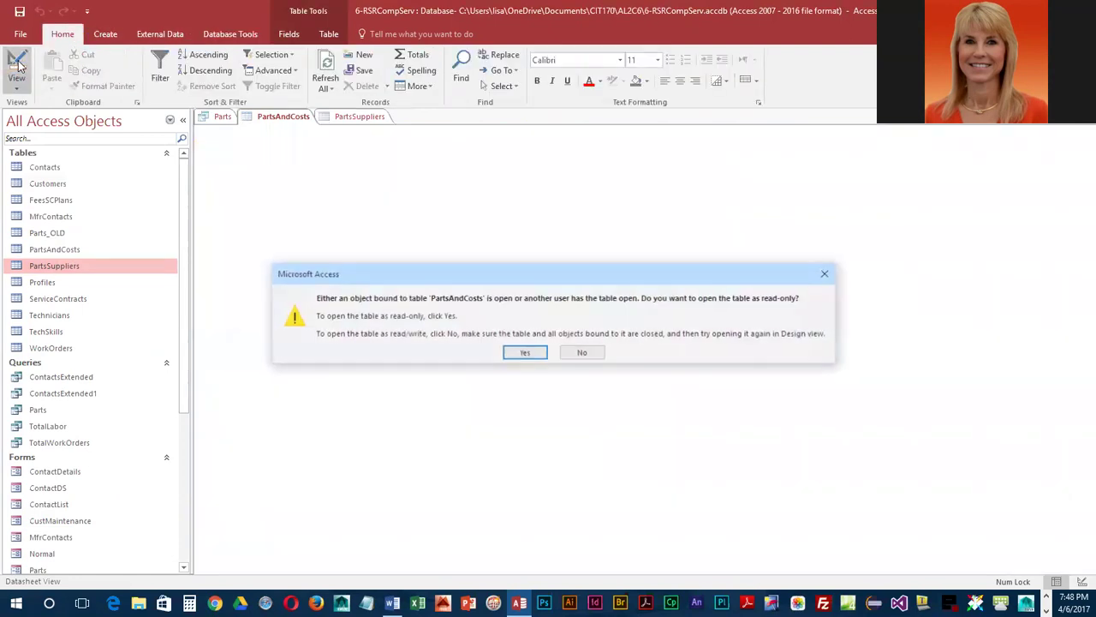
pyautogui.click(525, 354)
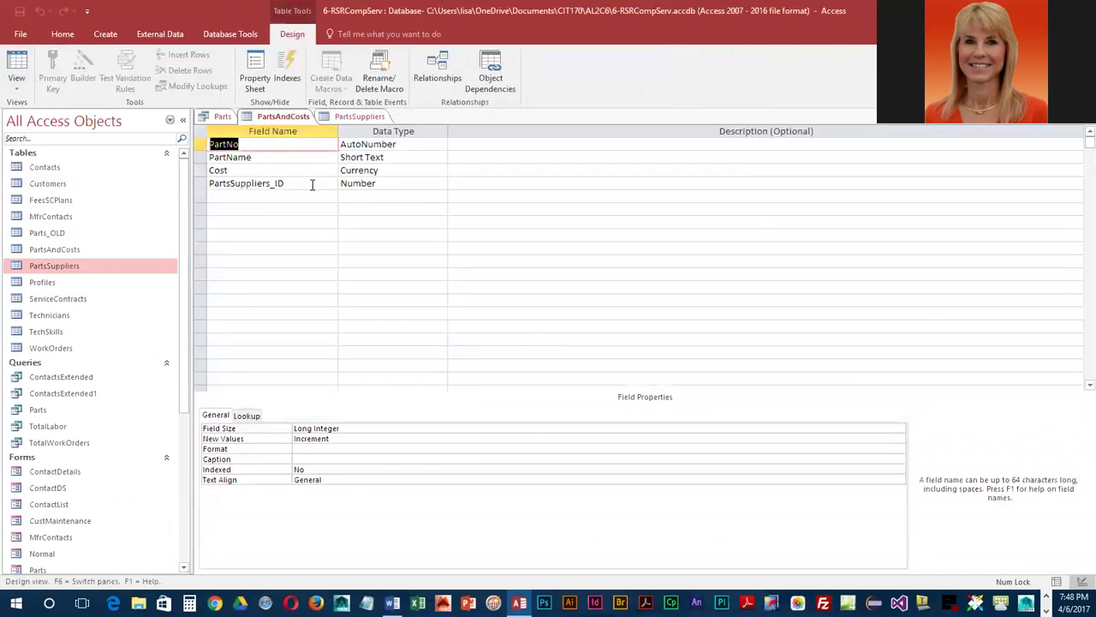
# Examine the lookup properties of the PartsSuppliers_ID field, and return the PartsAndCosts table to Datasheet view.
pyautogui.click(311, 184)
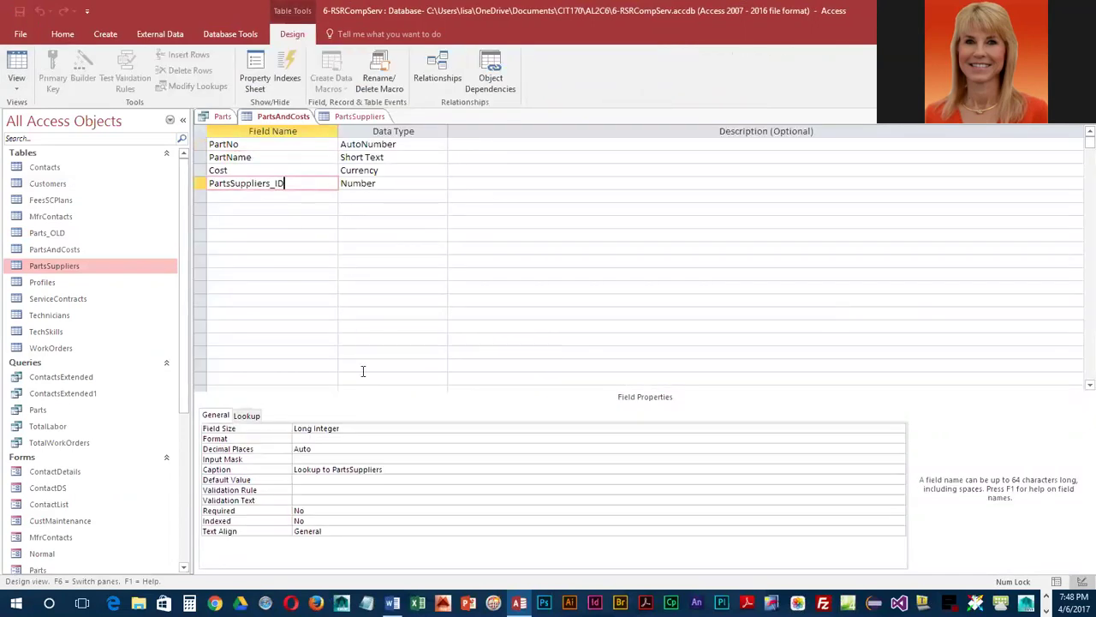
pyautogui.click(247, 415)
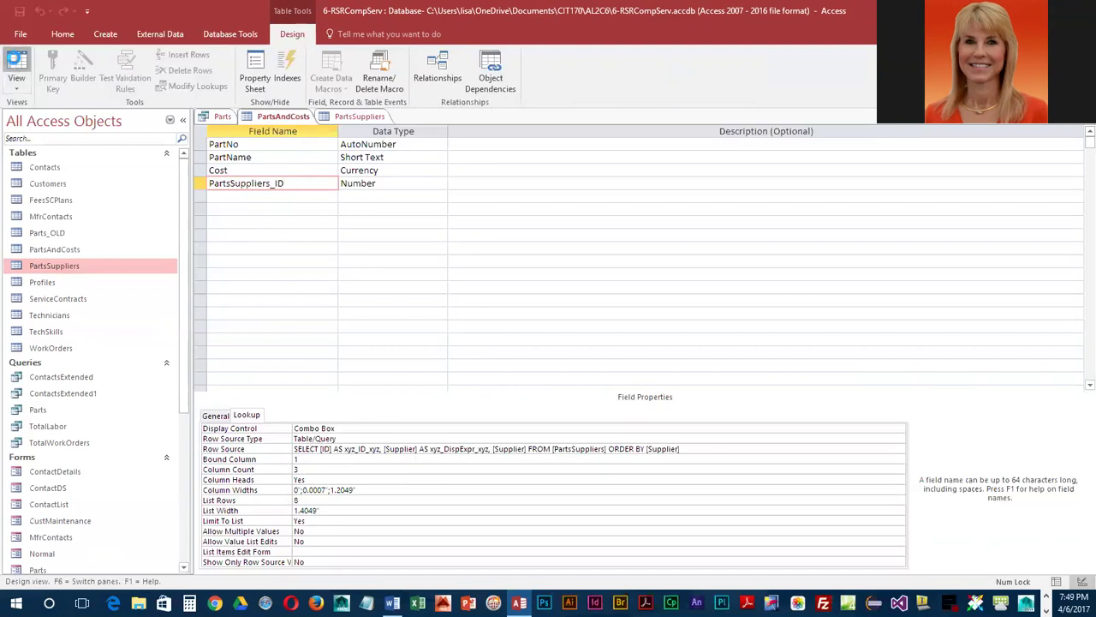
pyautogui.click(17, 60)
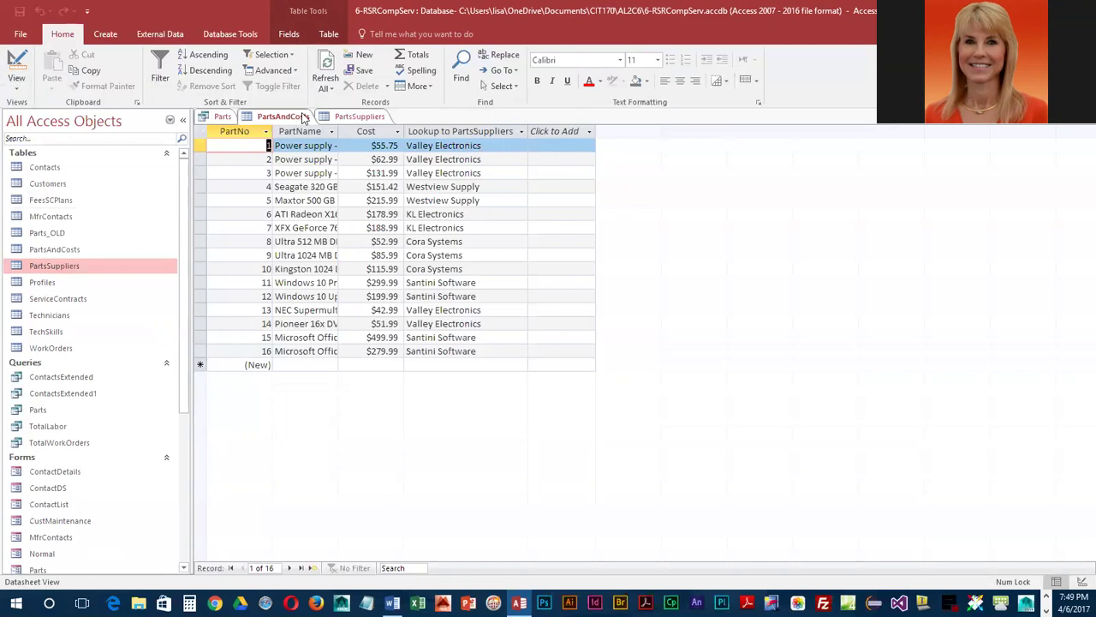
# Compare the supplier IDs in the PartsSuppliers table with the supplier lookup values in the PartsAndCosts table.
pyautogui.click(336, 118)
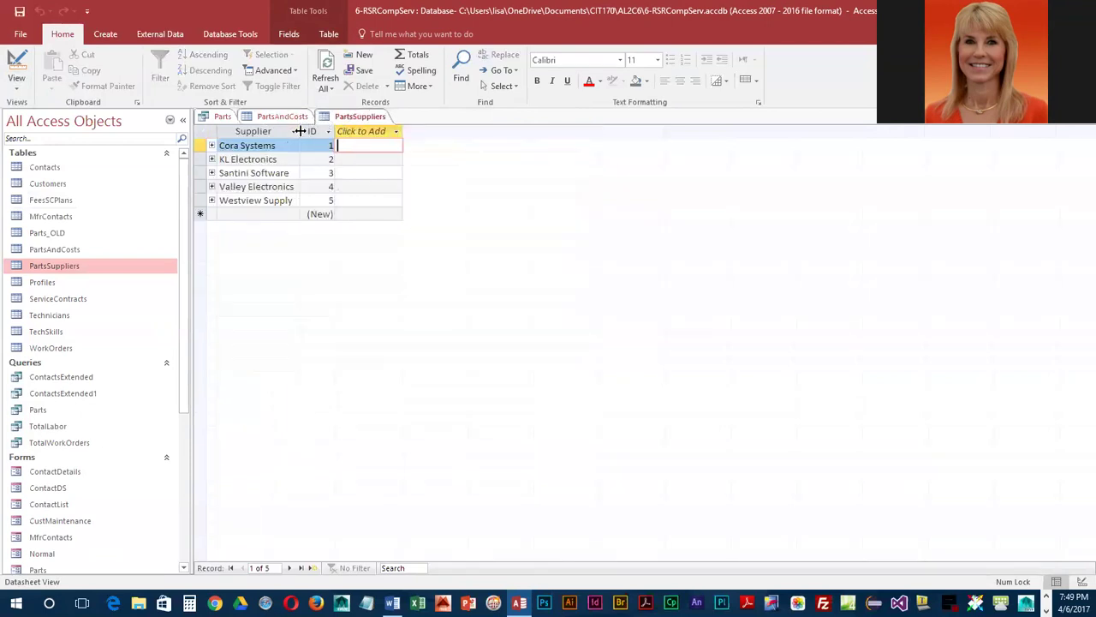
pyautogui.click(327, 145)
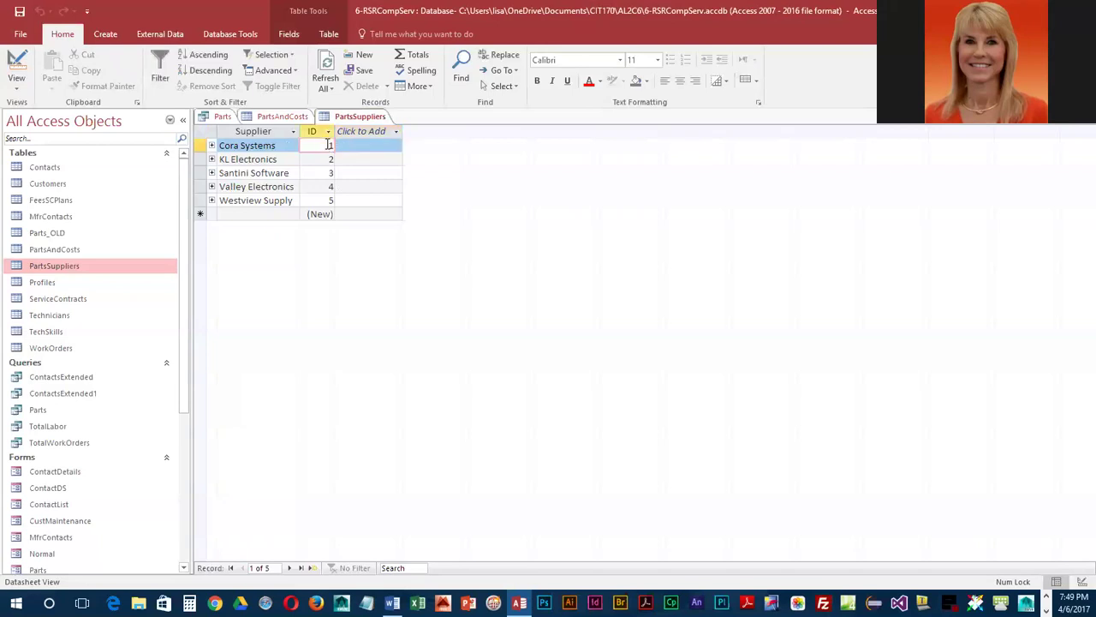
pyautogui.click(330, 159)
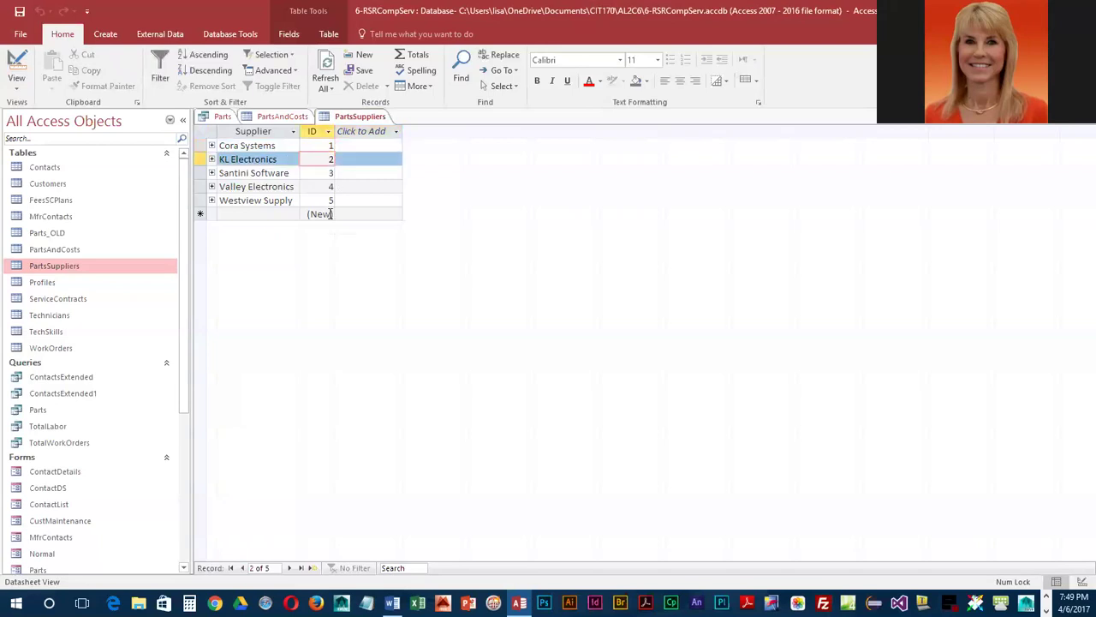
pyautogui.click(283, 118)
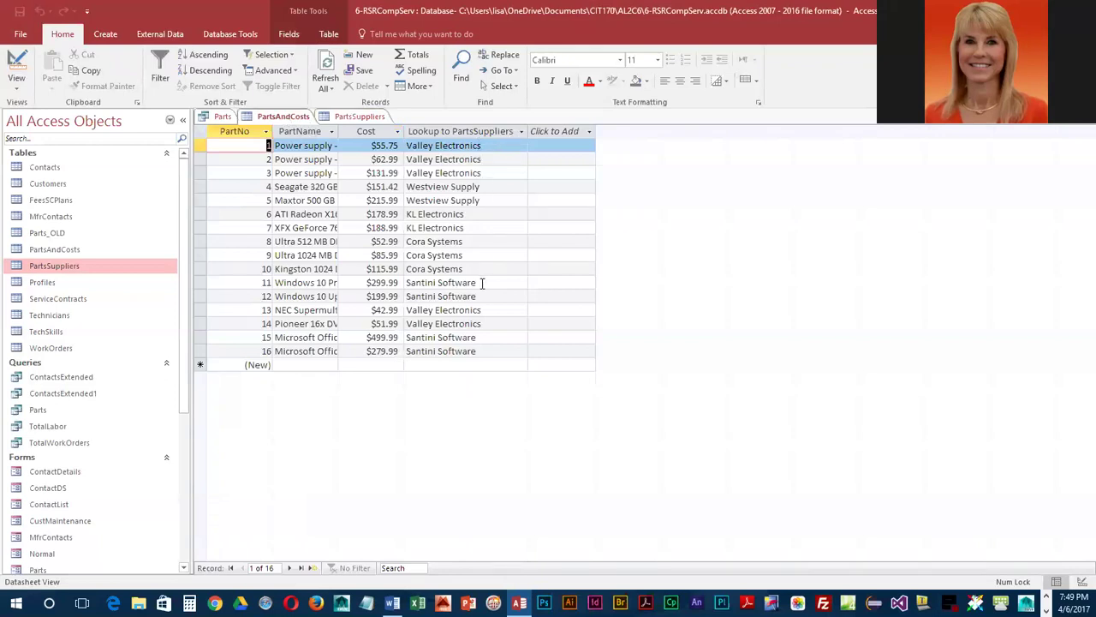
pyautogui.click(504, 145)
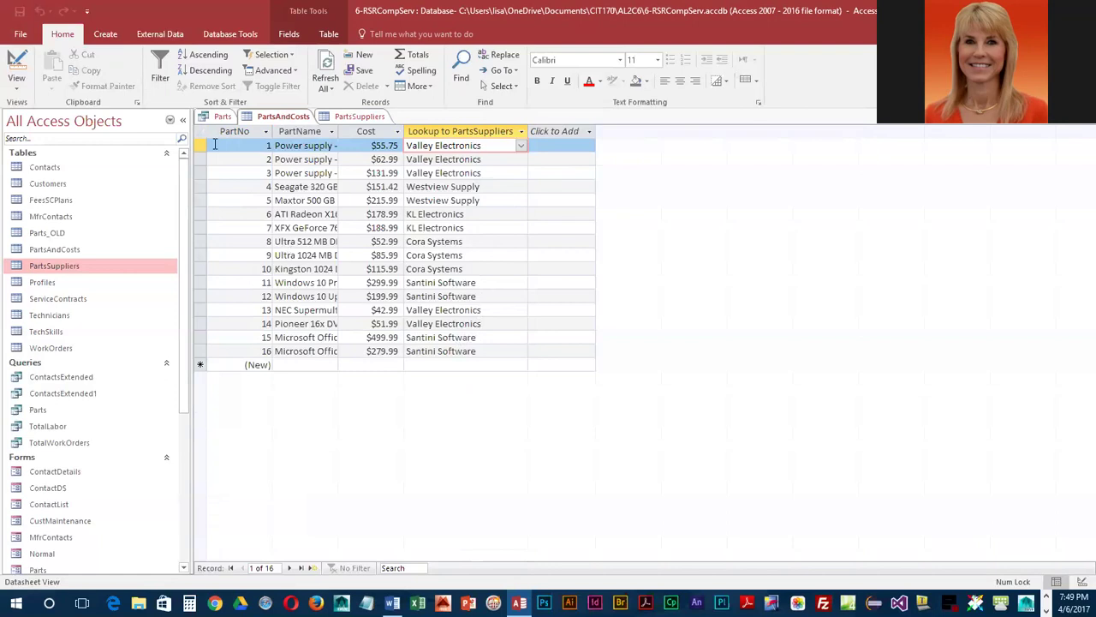
# Open the Parts query in Design view and fit the PartsSuppliers_ID and Supplier columns of the design grid to their contents.
pyautogui.scroll(-1, 95, 342)
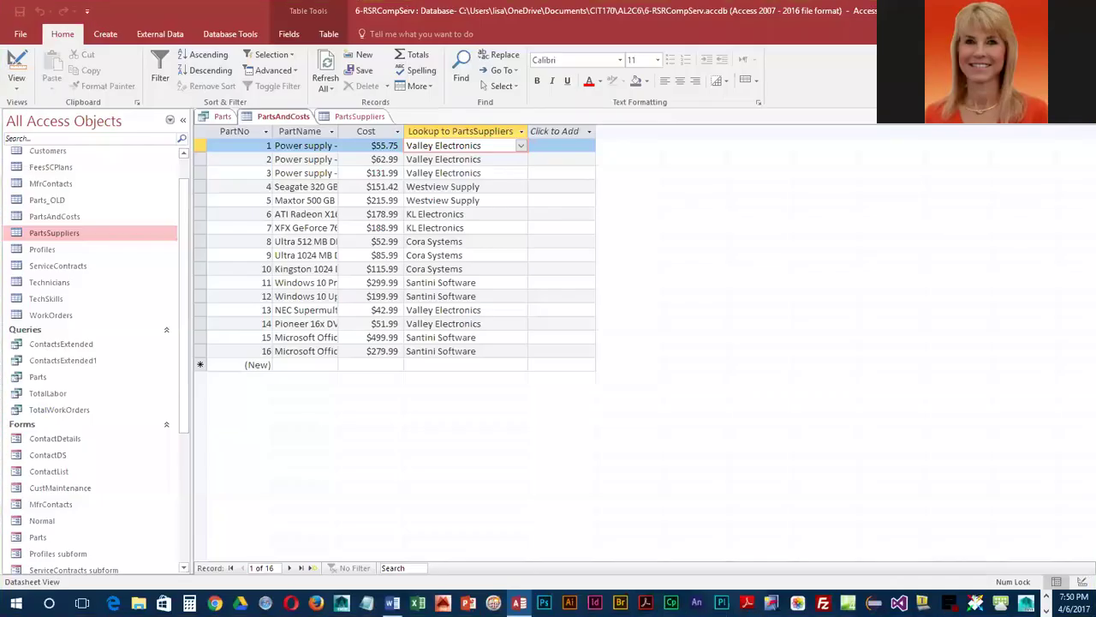
pyautogui.click(41, 378)
pyautogui.doubleClick(39, 378)
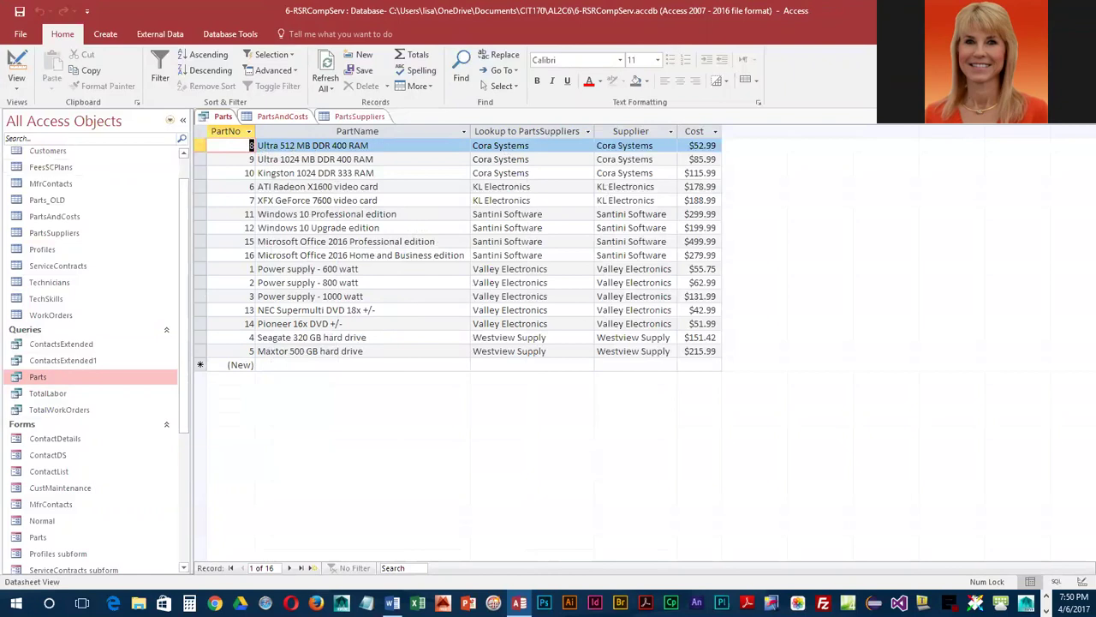
pyautogui.click(16, 67)
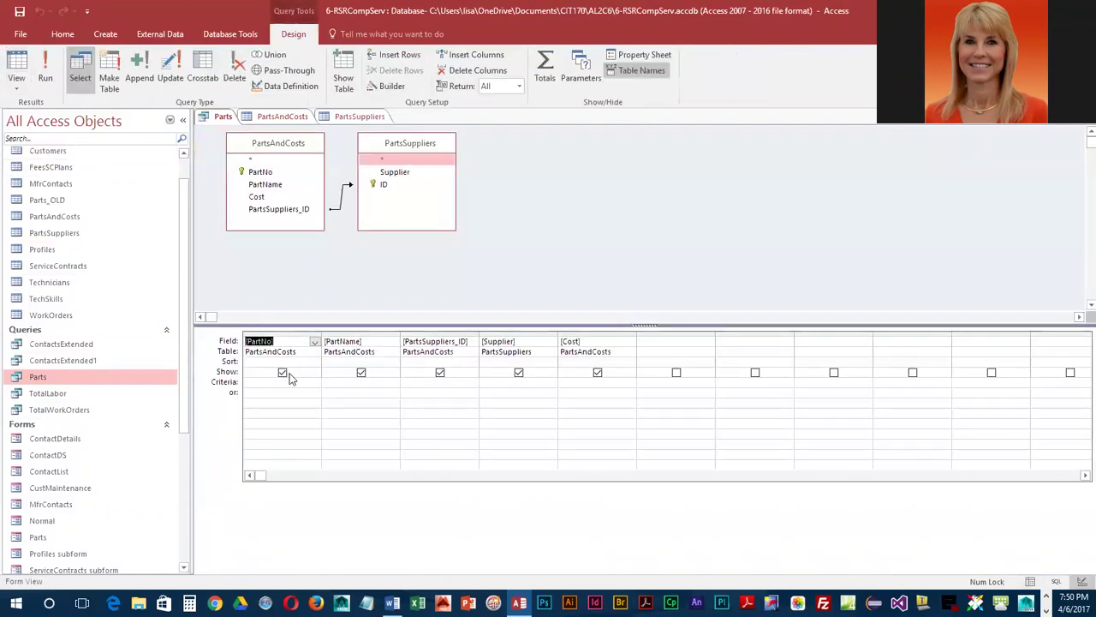
pyautogui.doubleClick(479, 334)
pyautogui.doubleClick(564, 334)
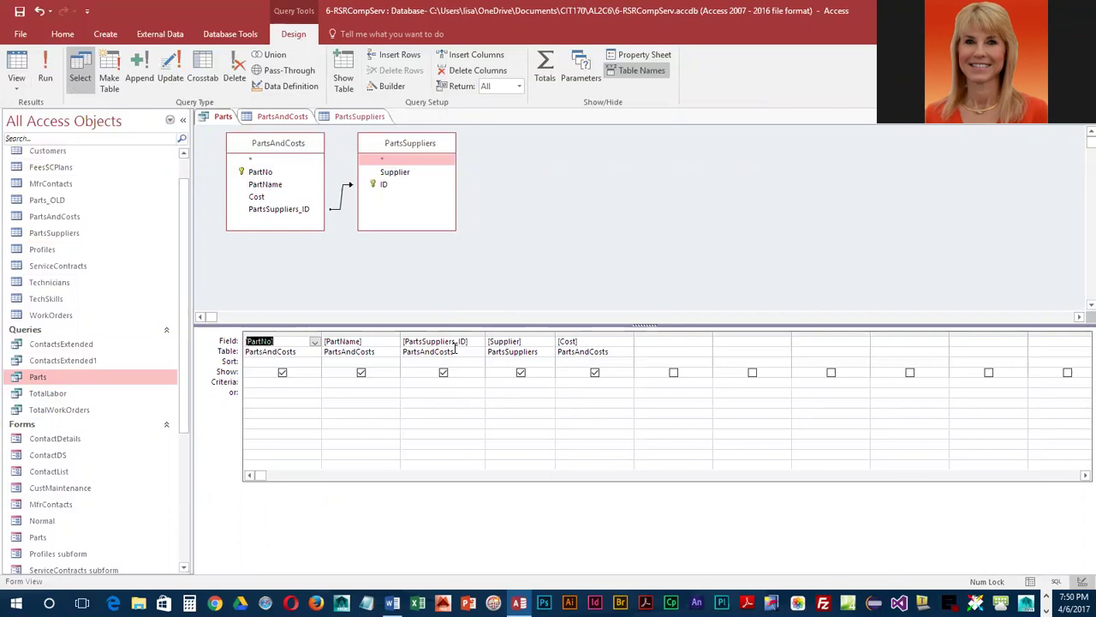
# Remove the Supplier column from the Parts query's design grid and run the query.
pyautogui.click(519, 332)
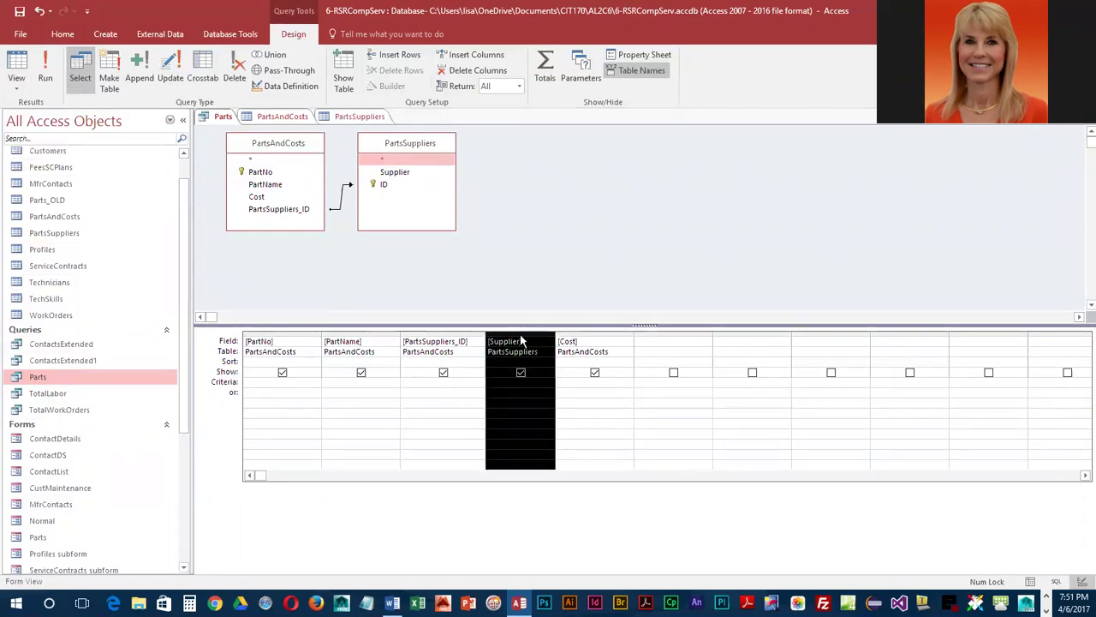
pyautogui.rightClick(520, 339)
pyautogui.click(549, 380)
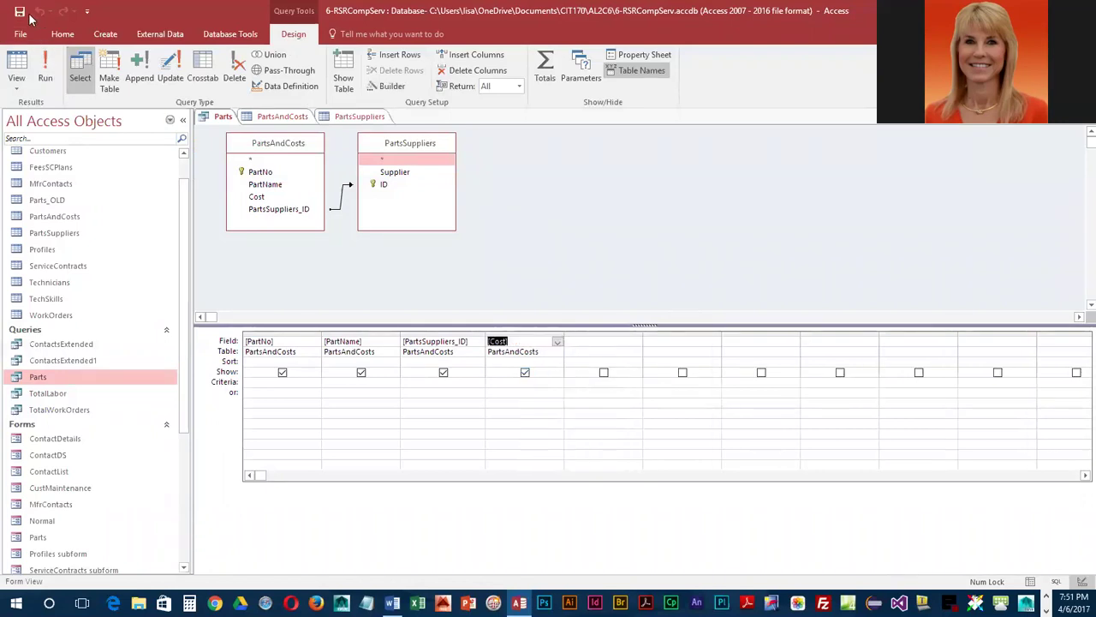
pyautogui.click(41, 68)
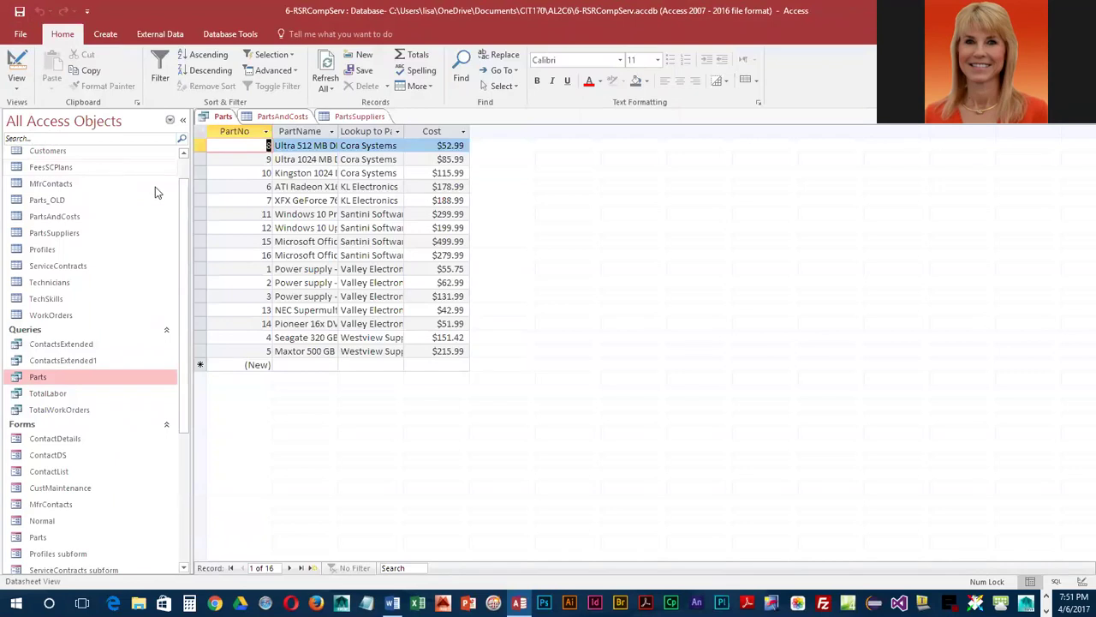
# Apply Best Fit to the width of all columns in the Parts query datasheet and save the query.
pyautogui.moveTo(246, 131); pyautogui.dragTo(433, 131)
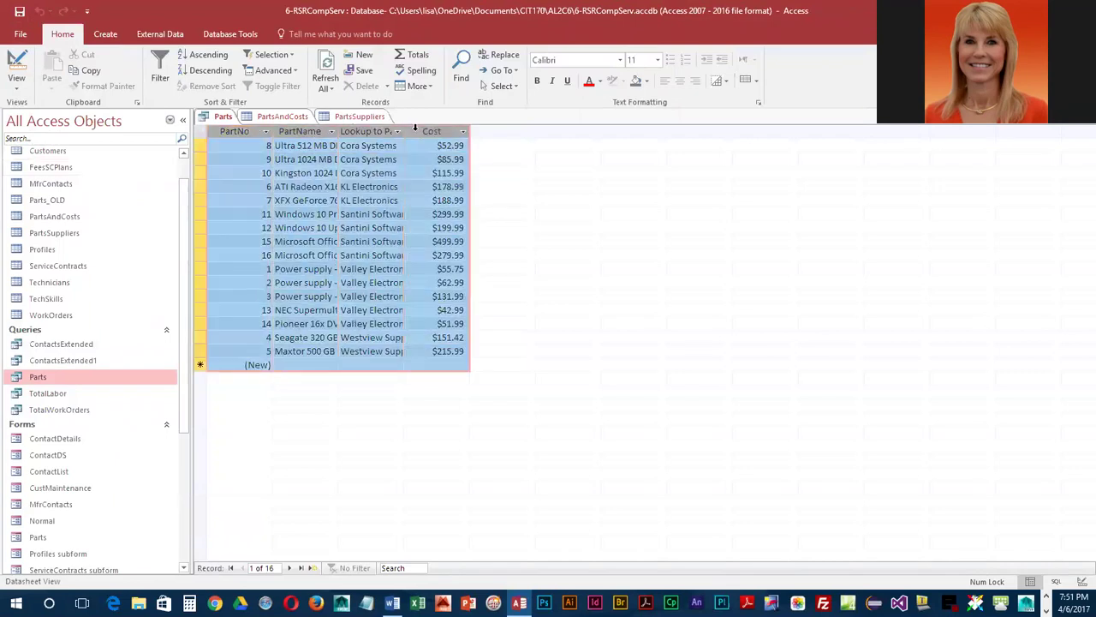
pyautogui.click(428, 88)
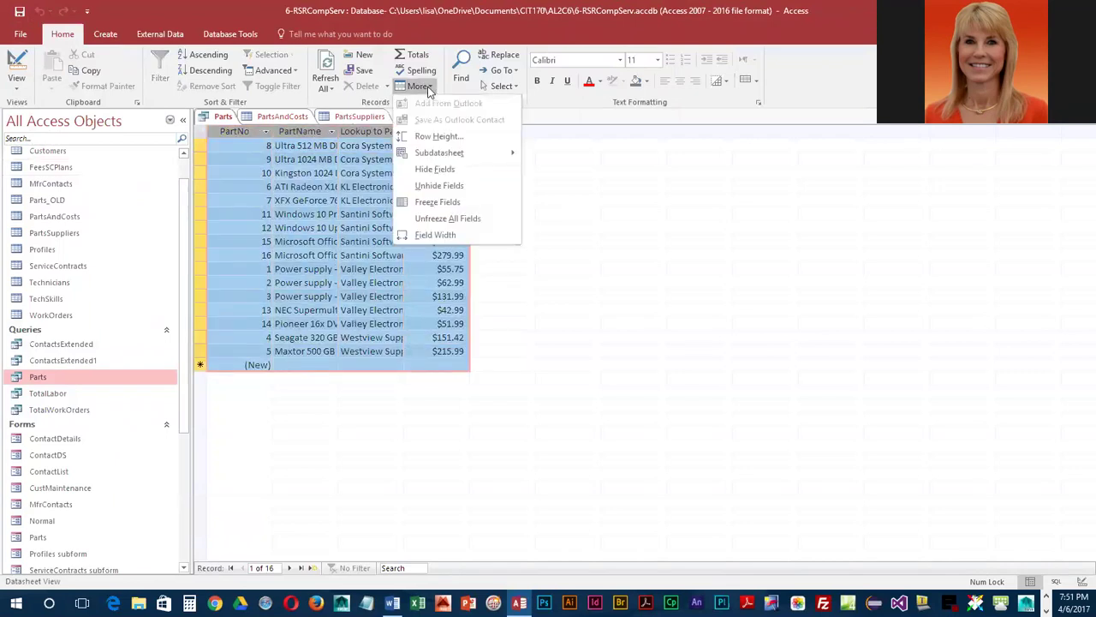
pyautogui.click(461, 227)
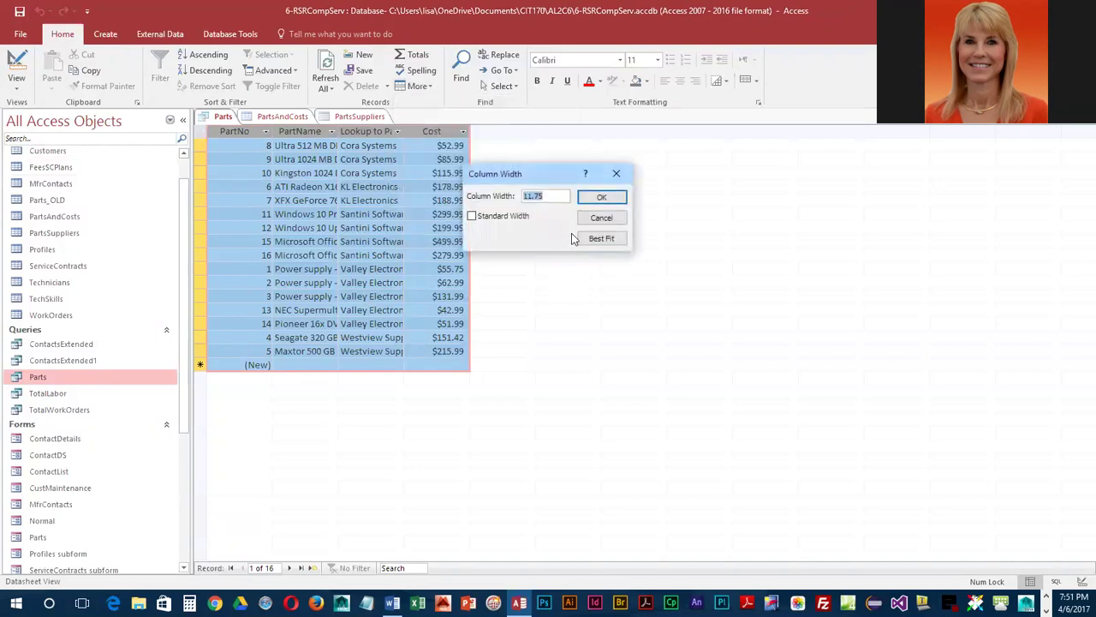
pyautogui.click(599, 239)
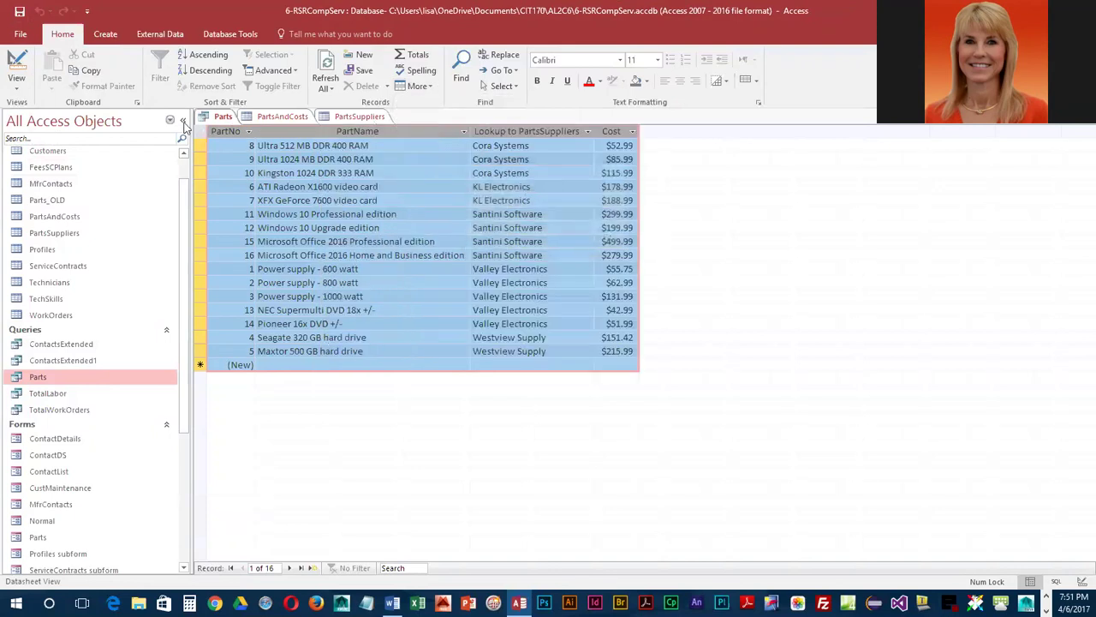
pyautogui.click(19, 12)
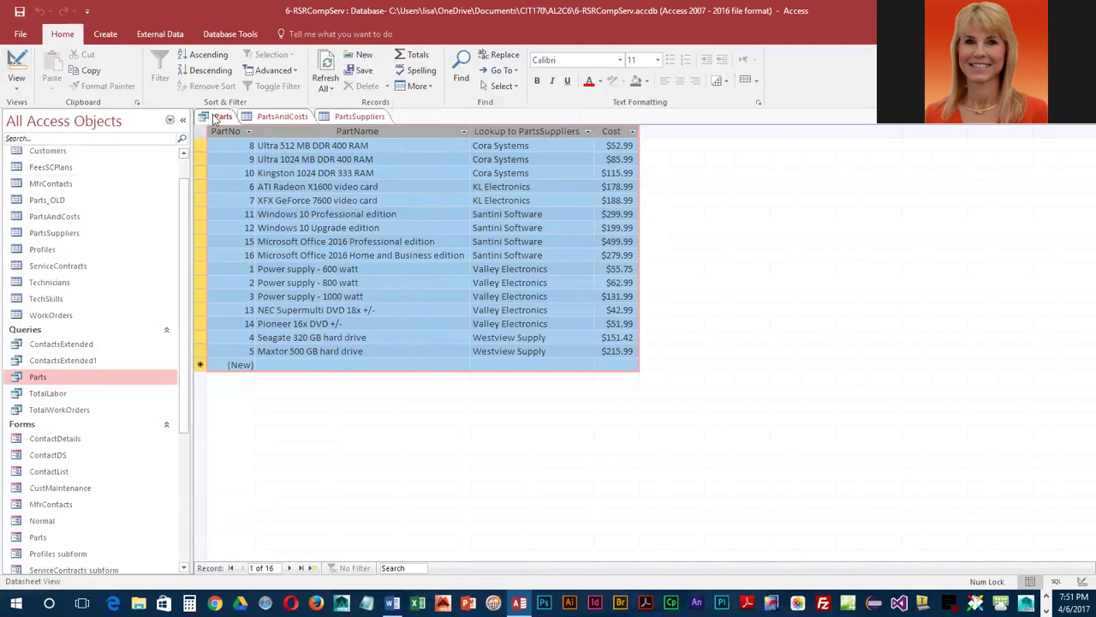